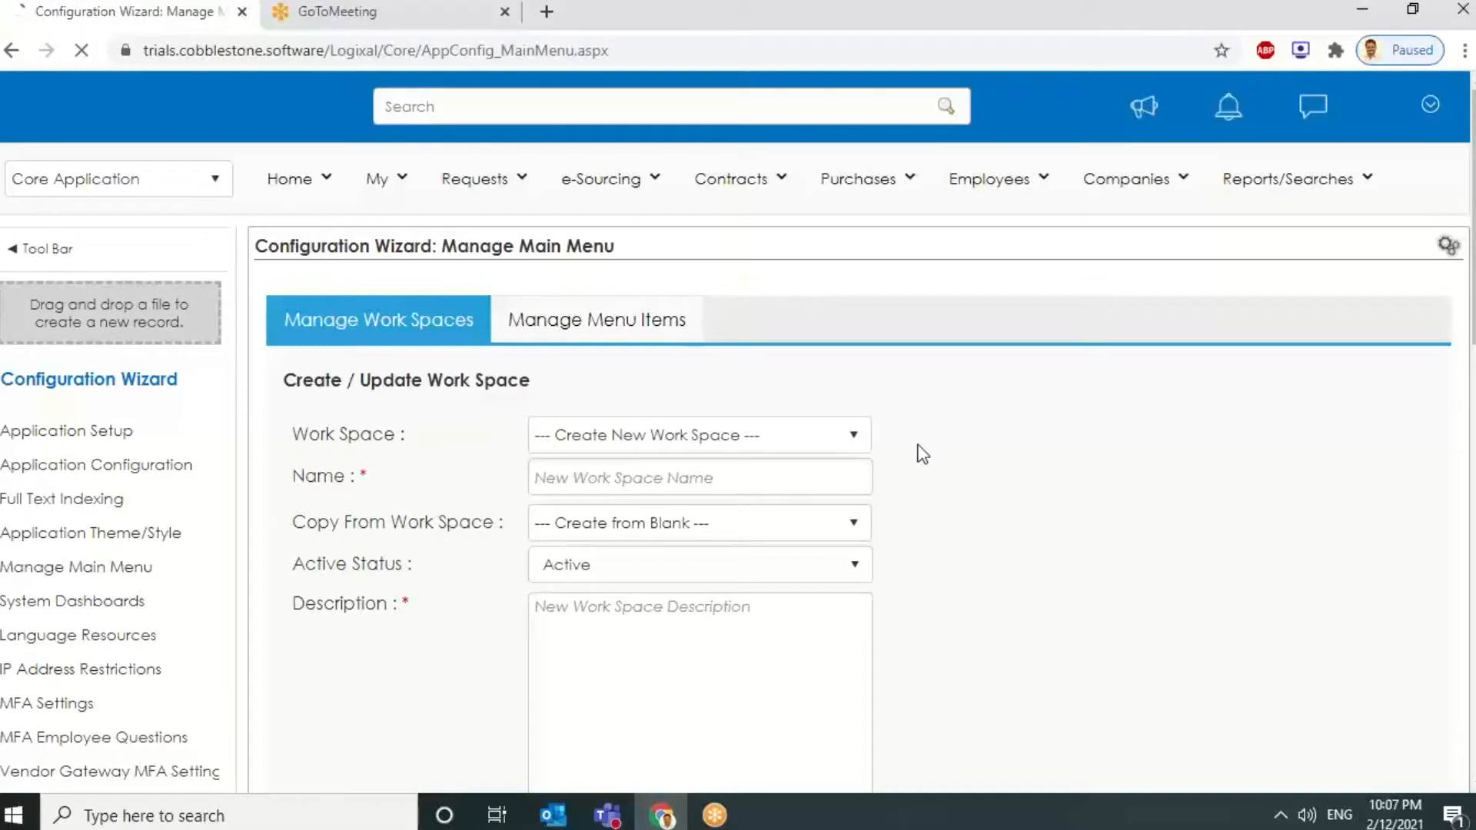
View the existing work spaces that can be chosen for updating, leaving the form set to create a new one.
{"action": "left_click", "coordinate": [860, 435]}
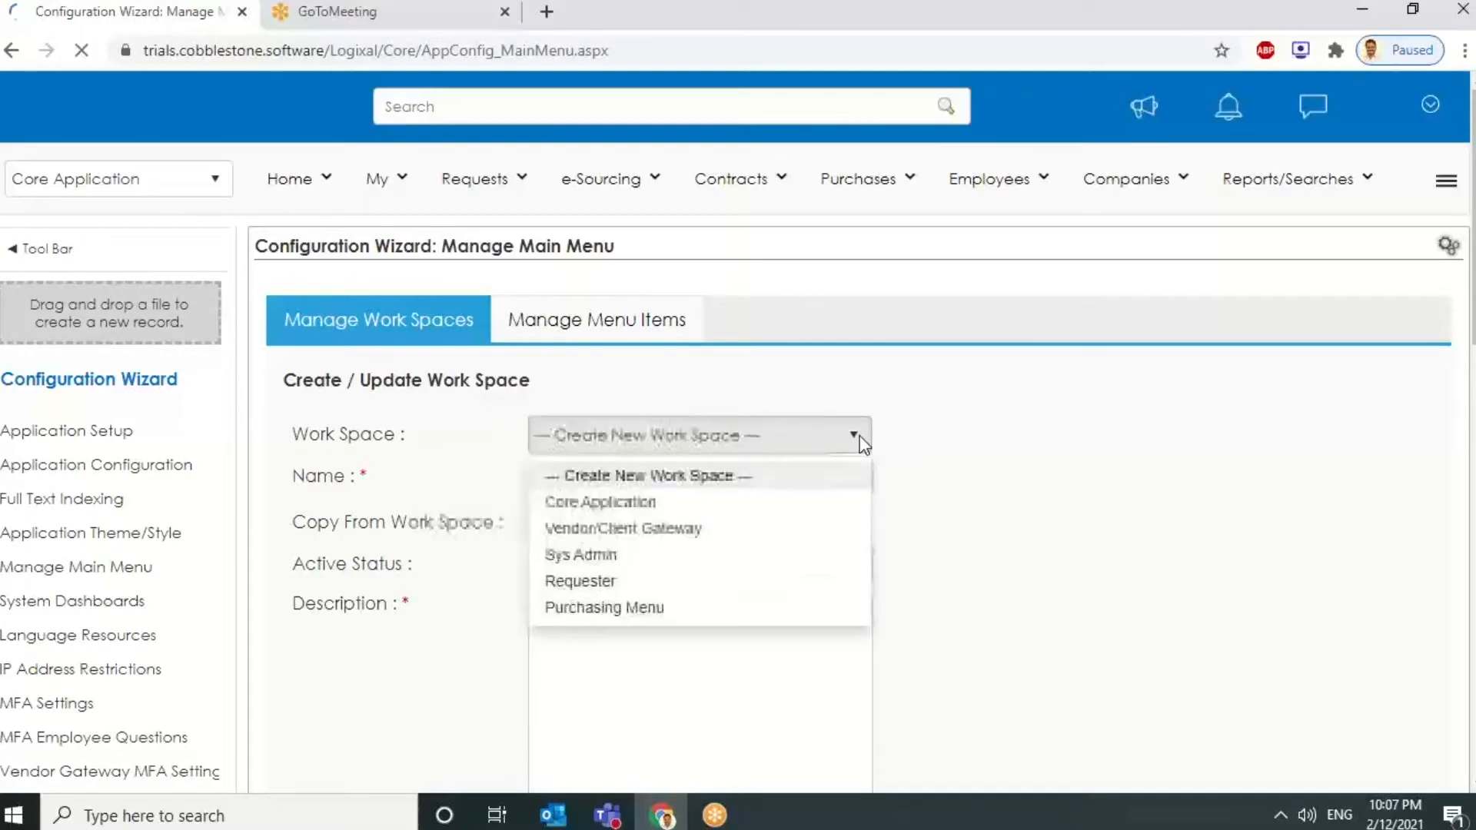
{"action": "left_click", "coordinate": [983, 424]}
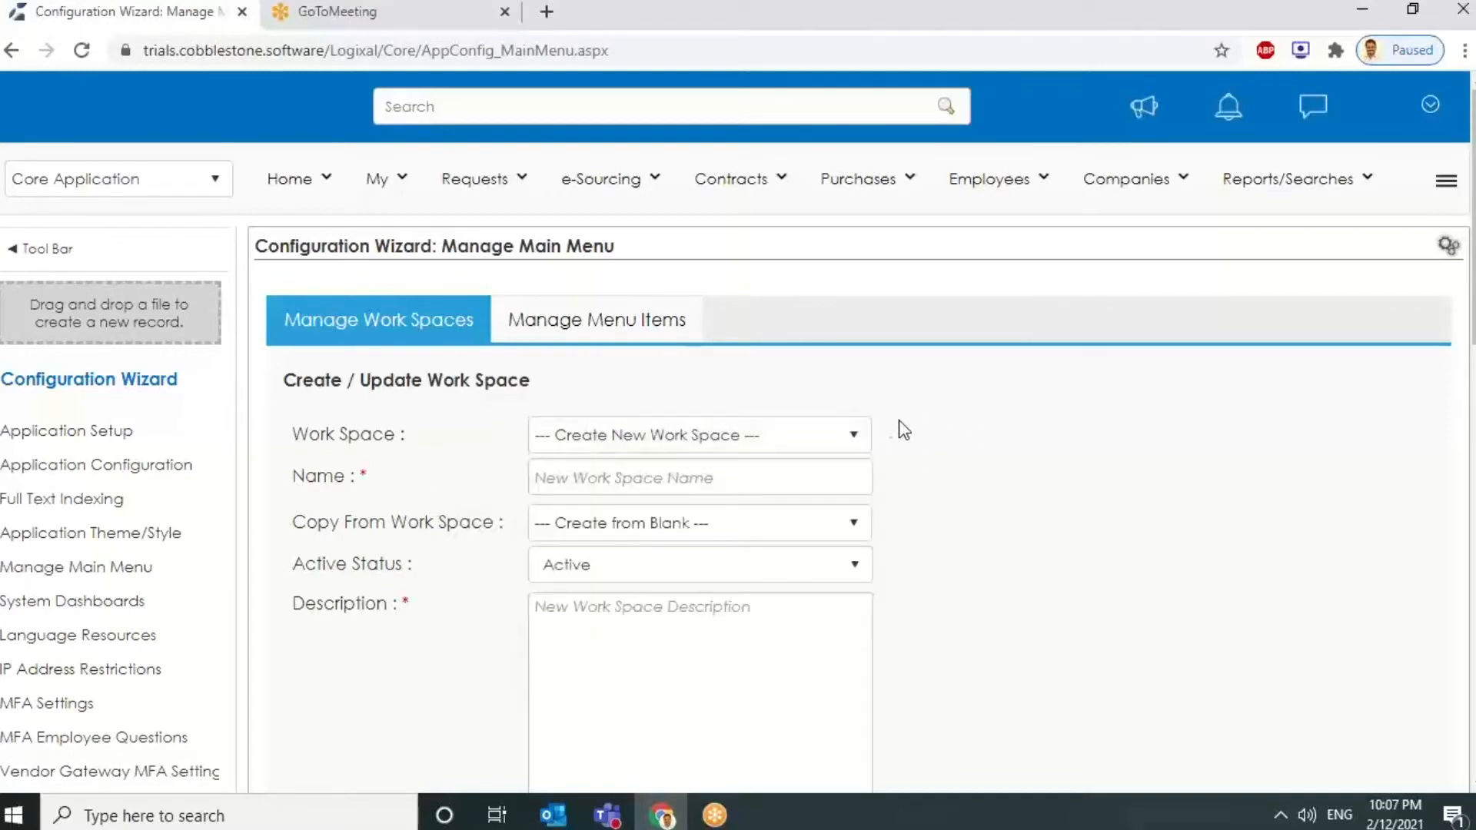
{"action": "left_click", "coordinate": [856, 441]}
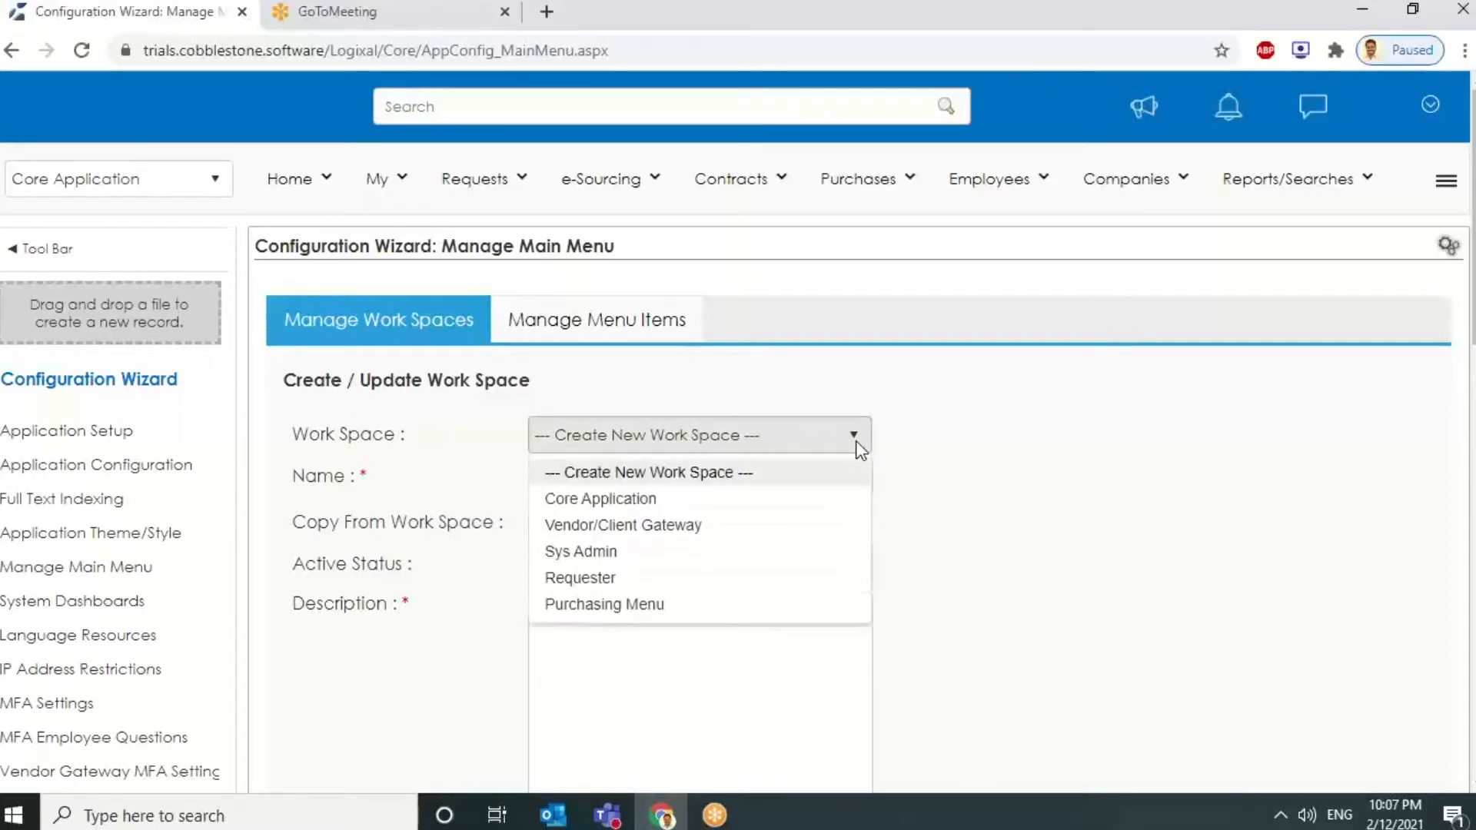
{"action": "left_click", "coordinate": [1005, 465]}
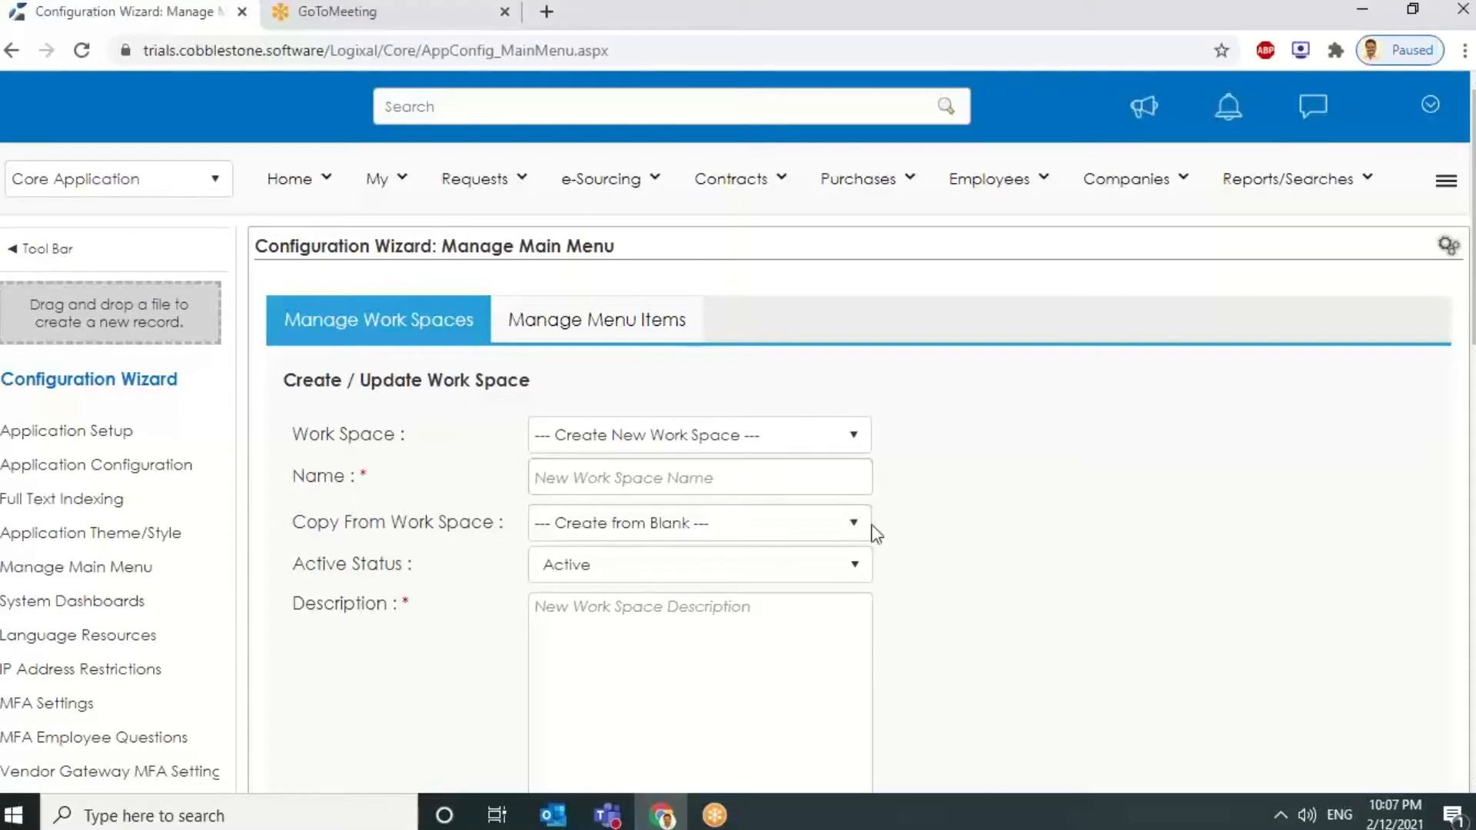
Set the new work space to copy from Core Application and begin its name entry.
{"action": "left_click", "coordinate": [849, 528]}
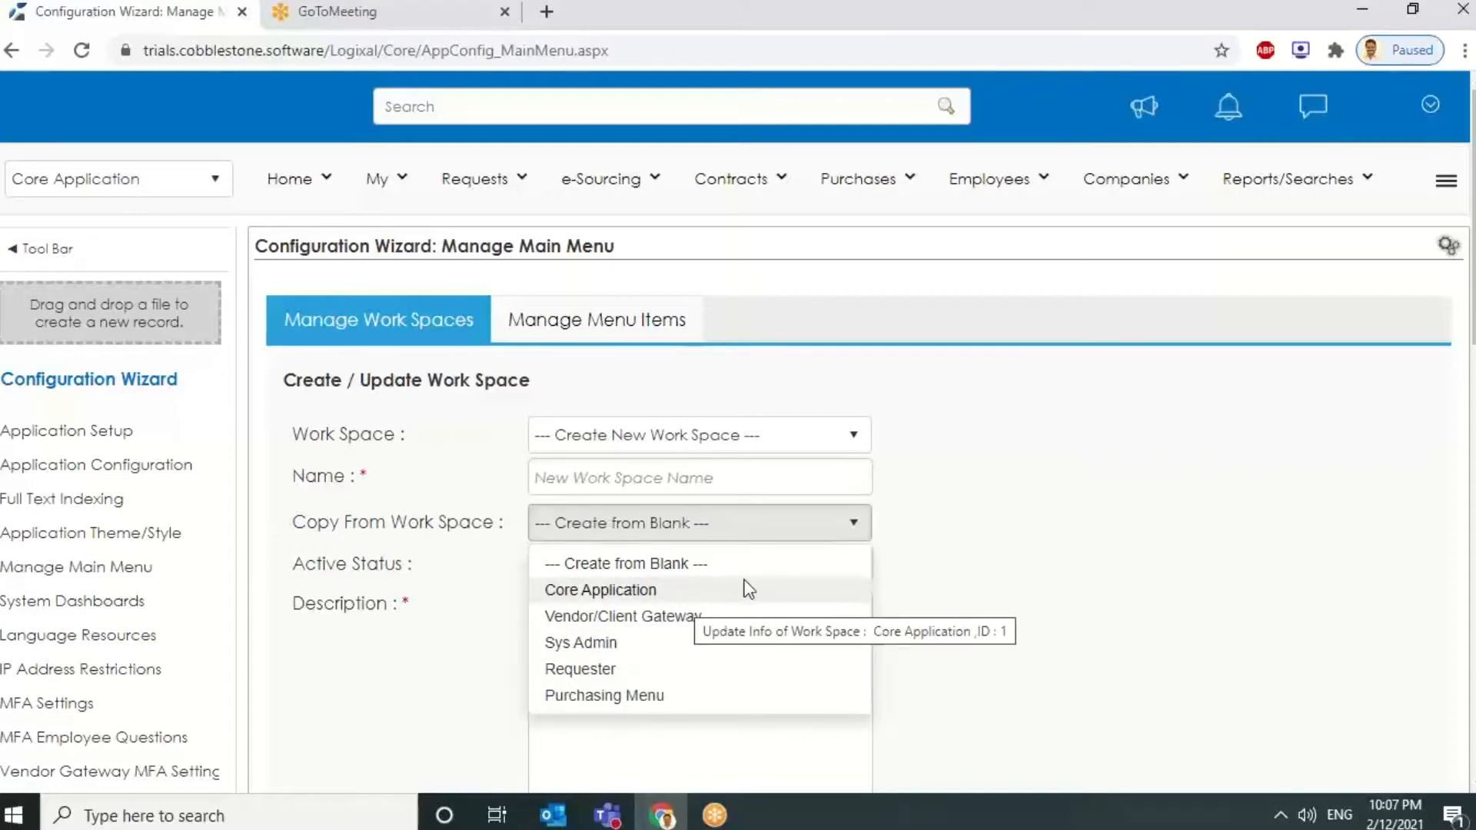
{"action": "left_click", "coordinate": [692, 593]}
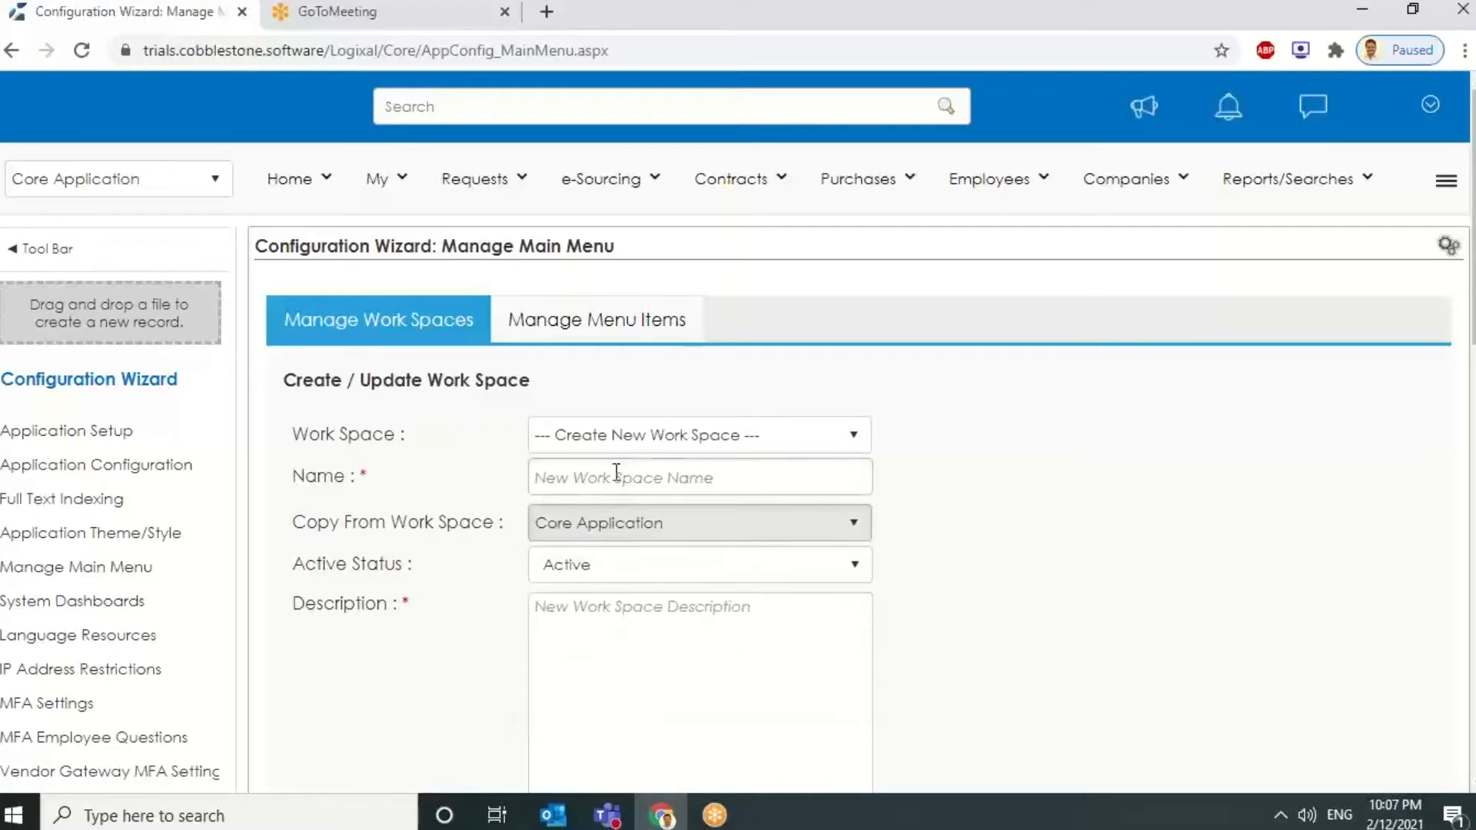
{"action": "left_click", "coordinate": [617, 470]}
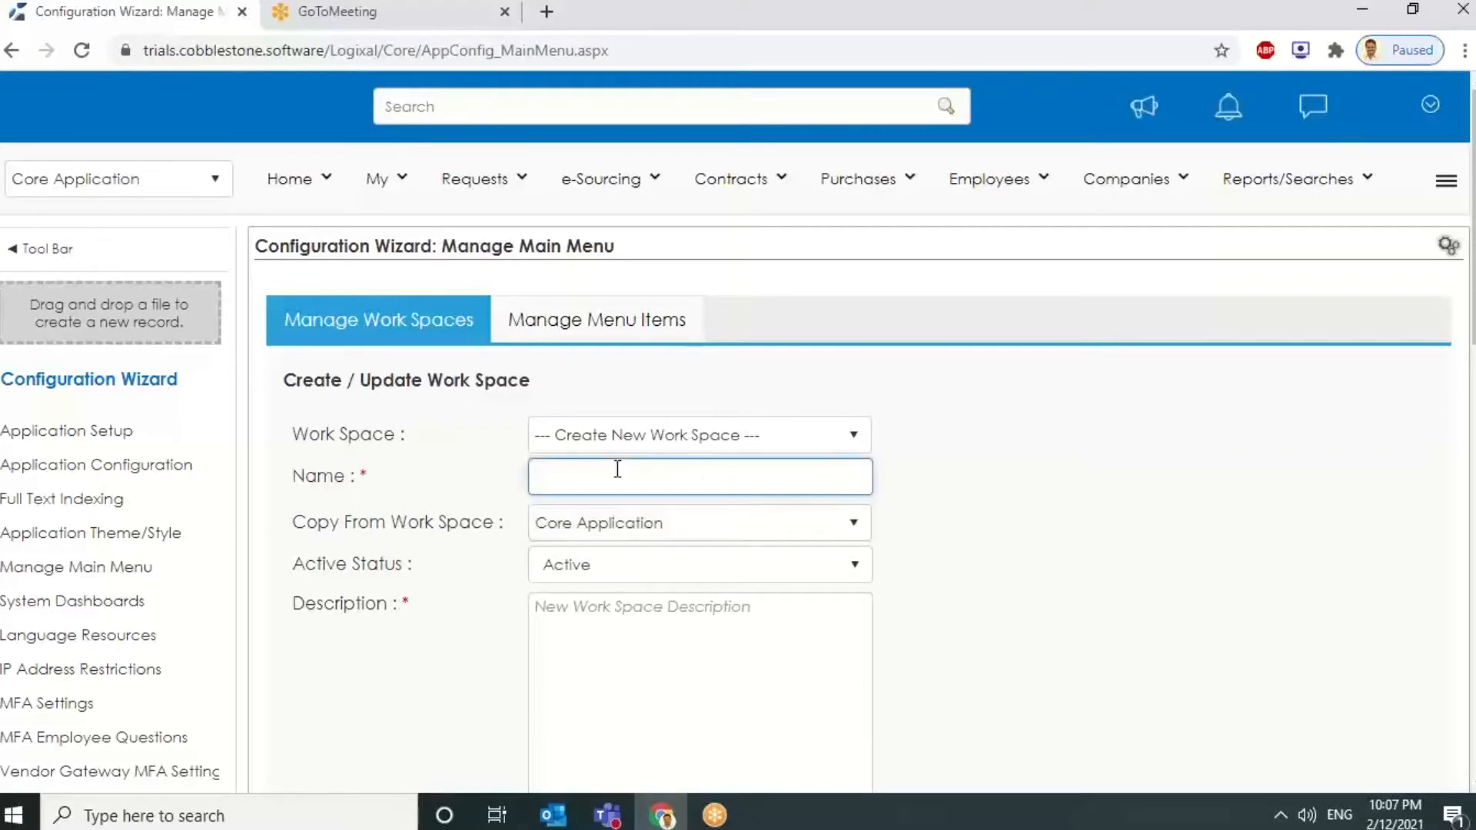
Load the Core Application work space and review its name, description and employee assignment lists.
{"action": "left_click", "coordinate": [856, 435]}
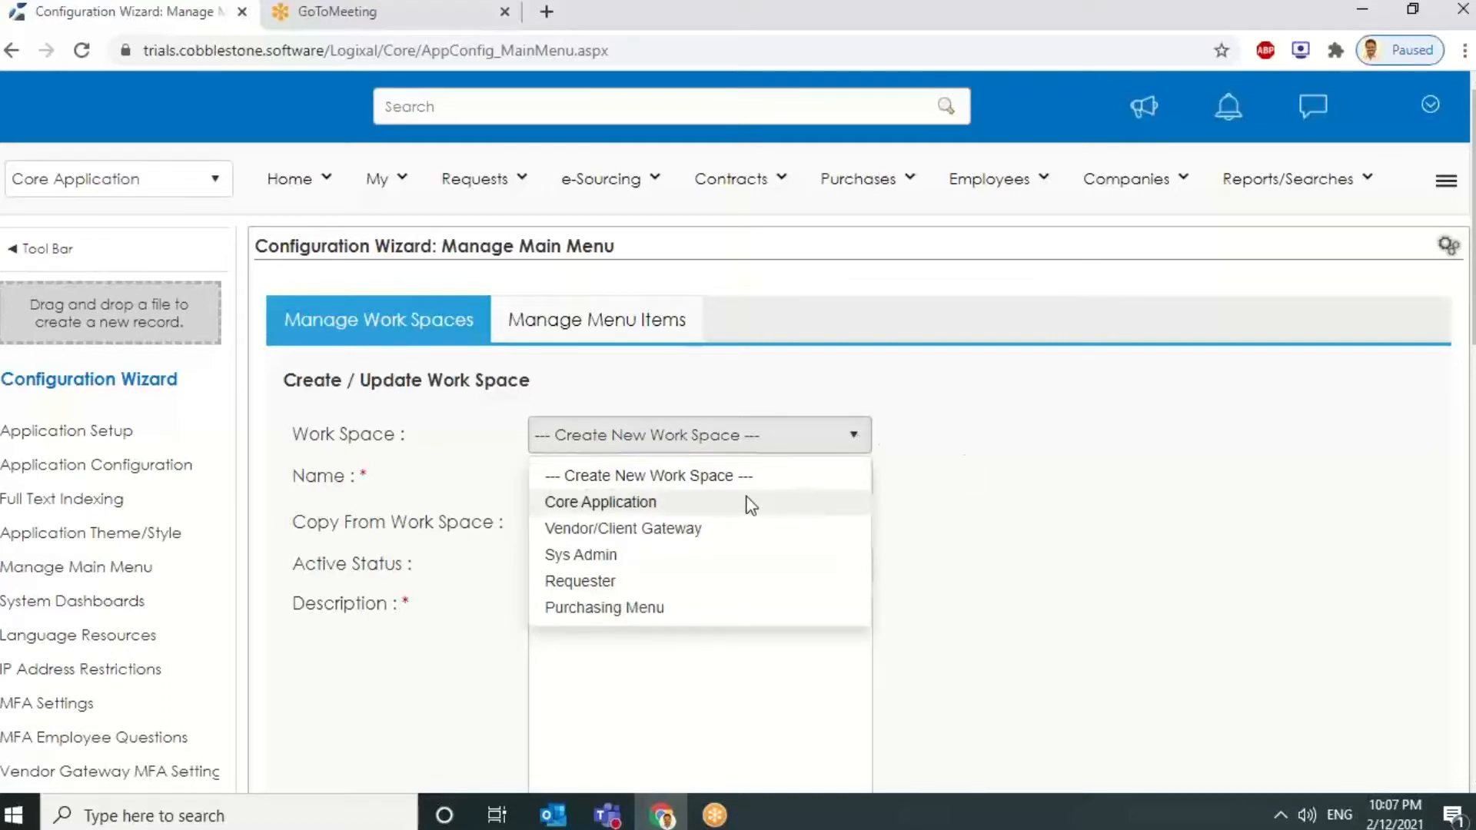
{"action": "left_click", "coordinate": [751, 505]}
{"action": "left_click", "coordinate": [582, 480]}
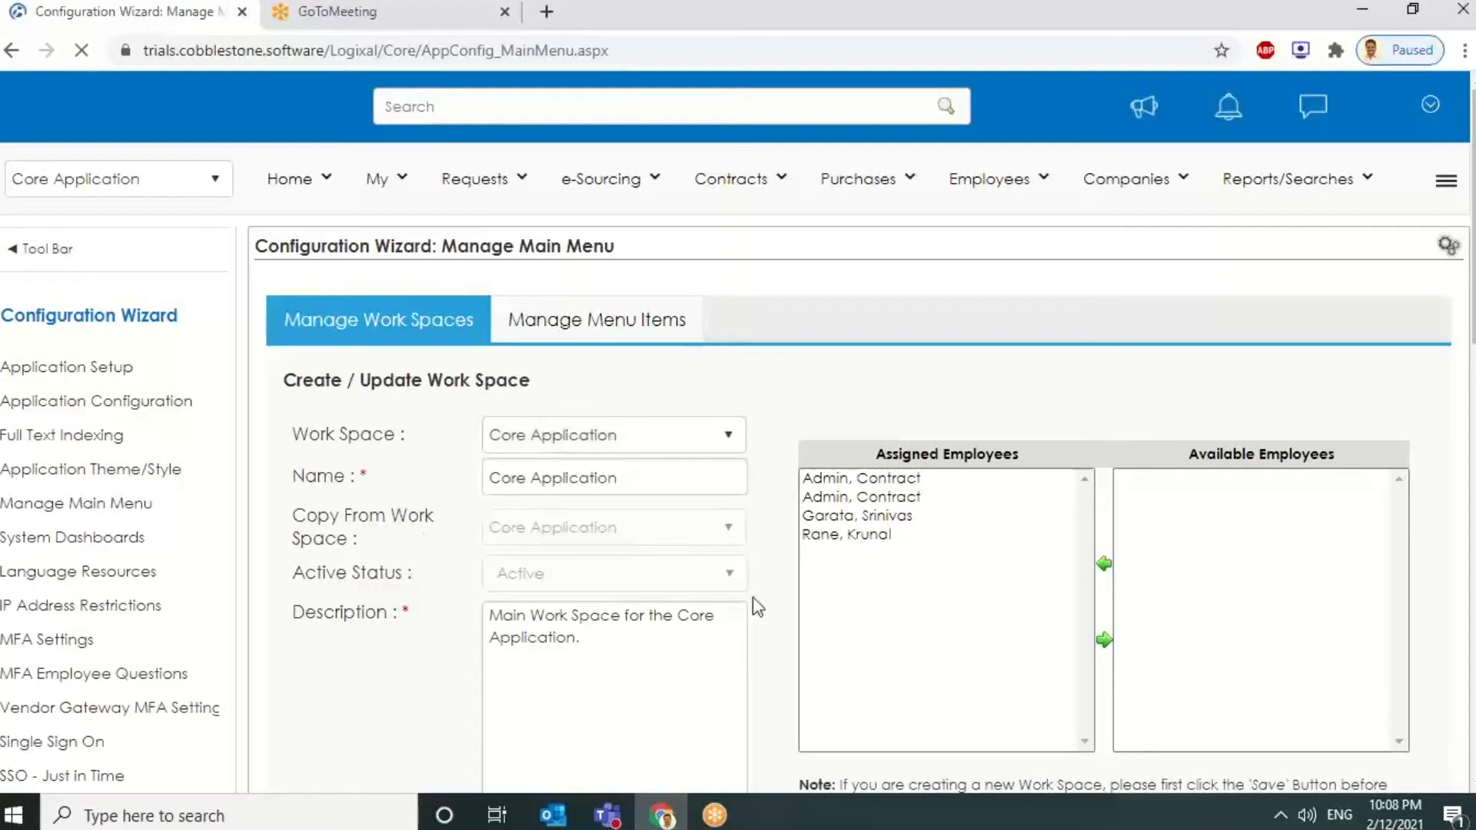
{"action": "scroll", "coordinate": [753, 596], "scroll_direction": "down", "scroll_amount": 1}
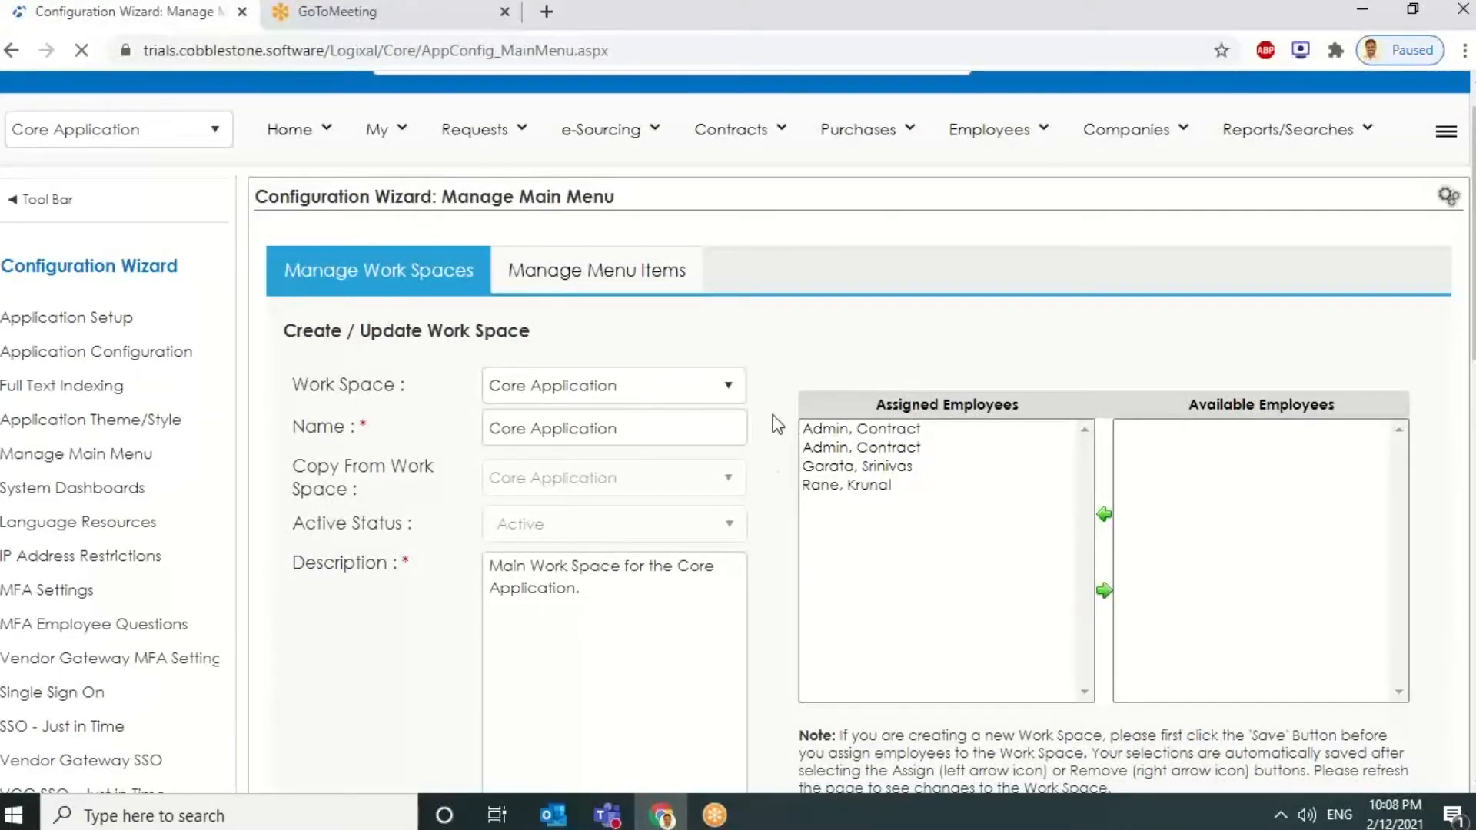
{"action": "scroll", "coordinate": [777, 423], "scroll_direction": "down", "scroll_amount": 2}
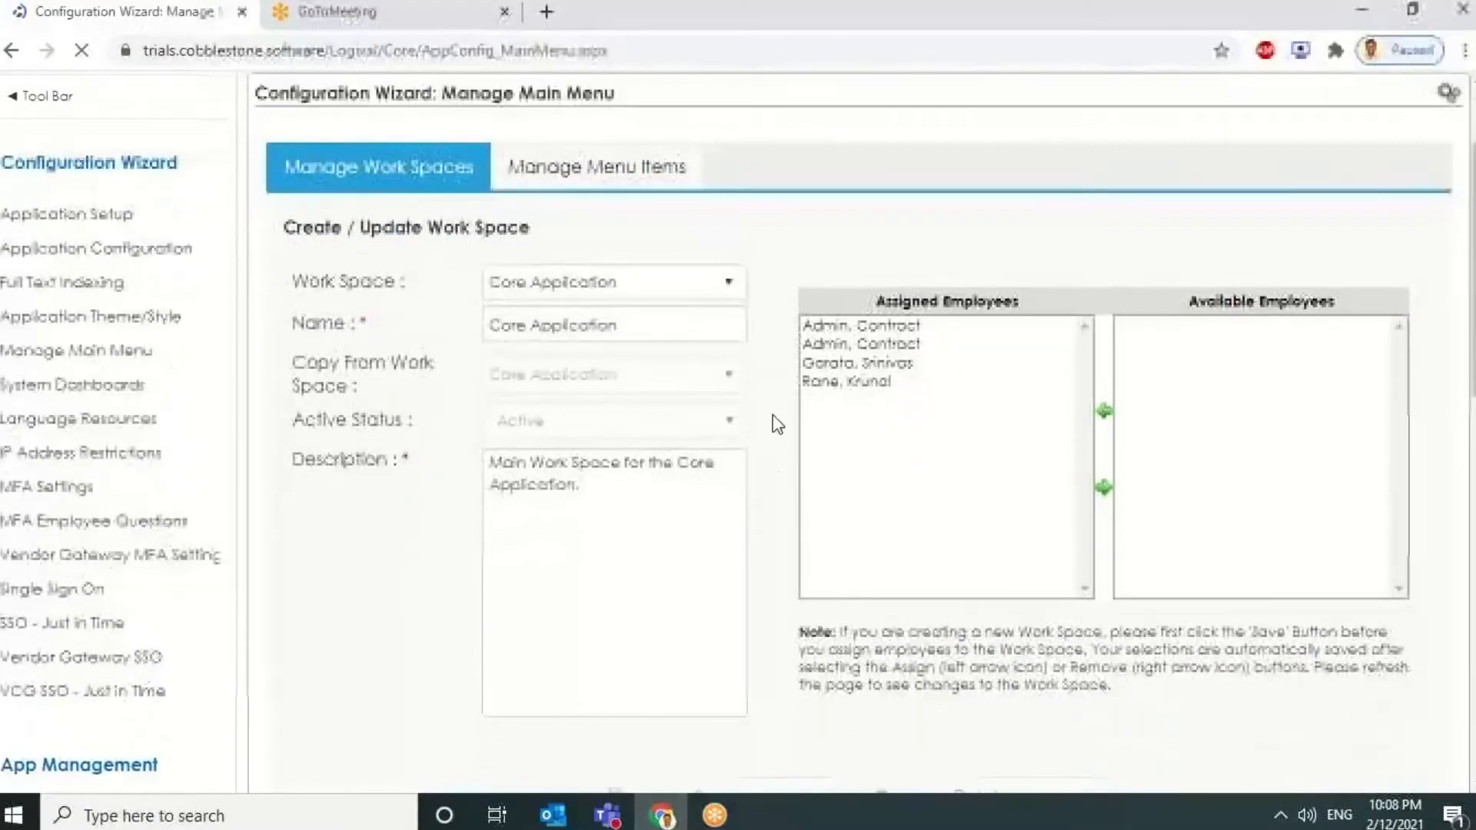
{"action": "scroll", "coordinate": [776, 422], "scroll_direction": "up", "scroll_amount": 1}
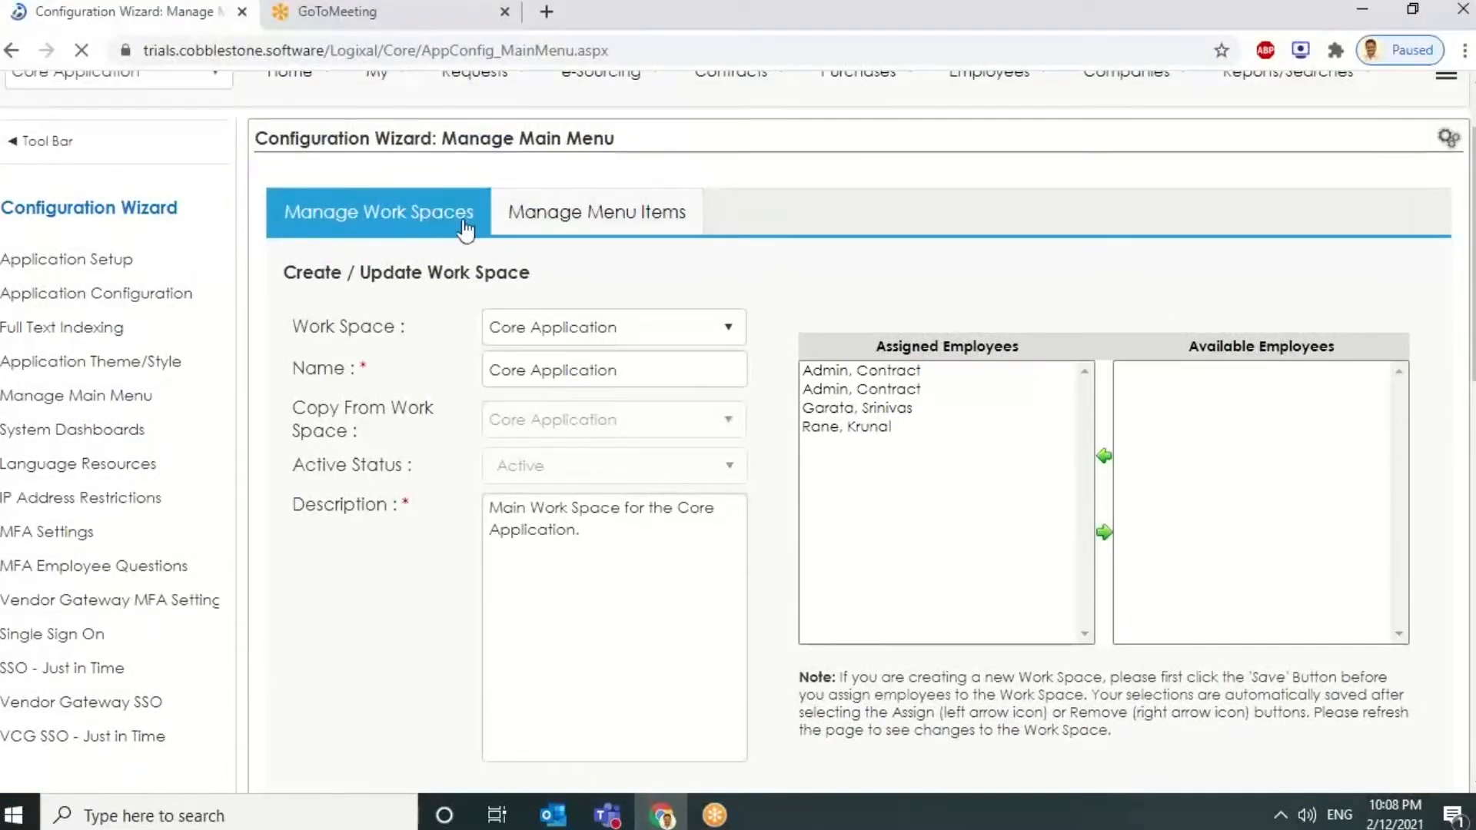
Open the menu items of the Core Application work space and select Add Contract Record under Contracts.
{"action": "left_click", "coordinate": [522, 222]}
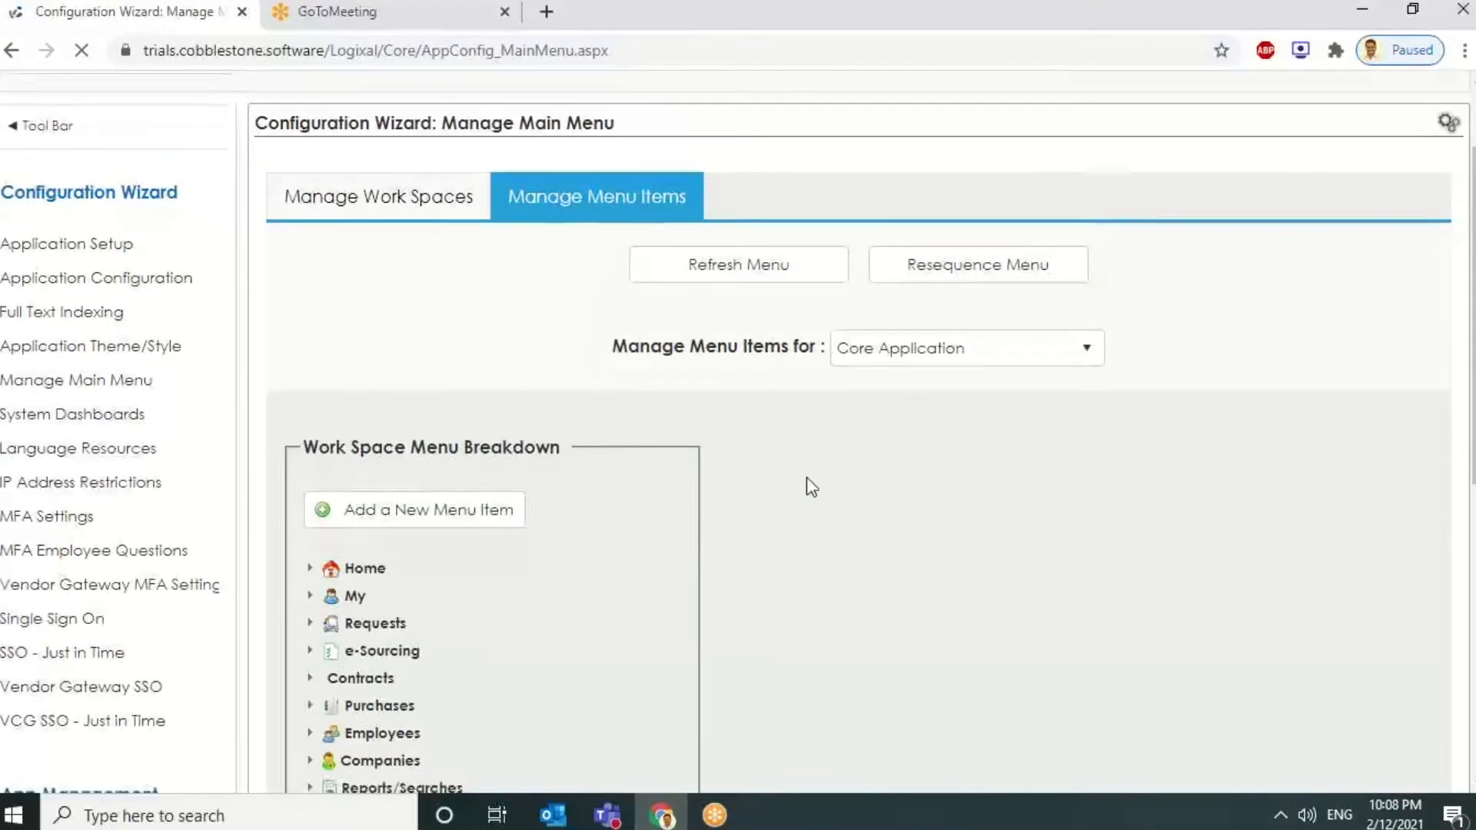
{"action": "scroll", "coordinate": [808, 485], "scroll_direction": "down", "scroll_amount": 1}
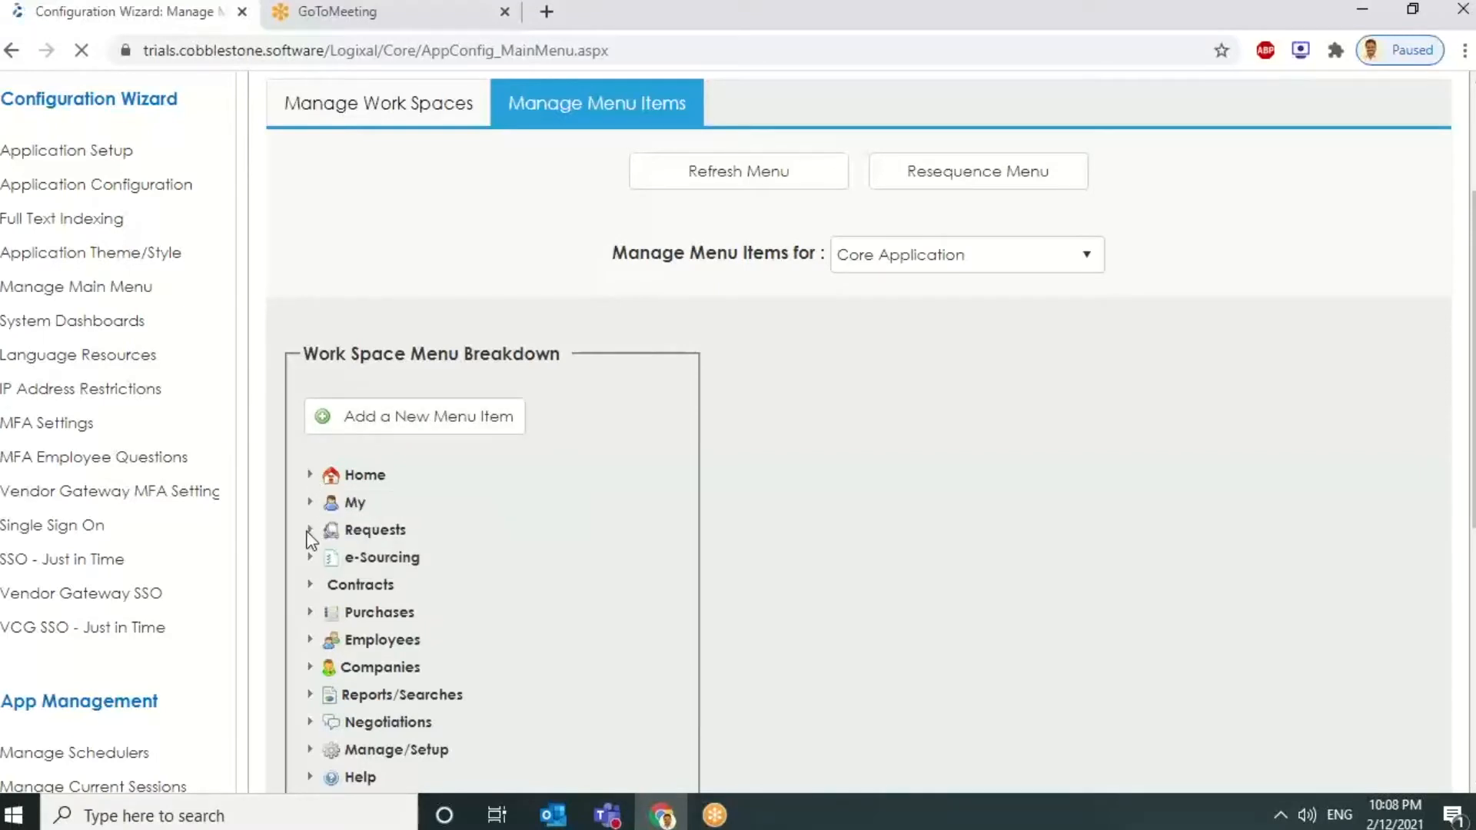
{"action": "left_click", "coordinate": [315, 585]}
{"action": "scroll", "coordinate": [400, 602], "scroll_direction": "down", "scroll_amount": 1}
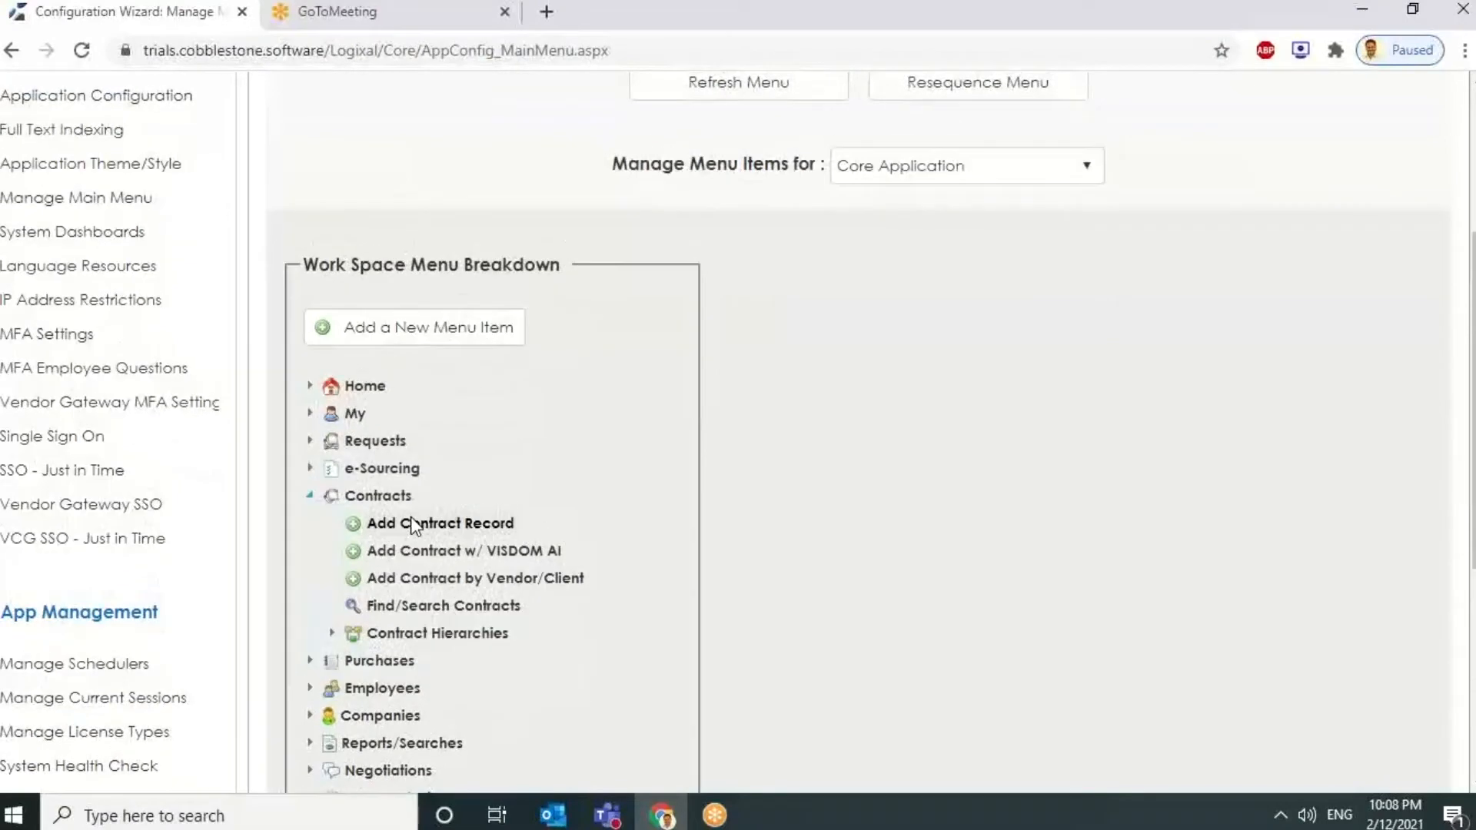
{"action": "left_click", "coordinate": [415, 525]}
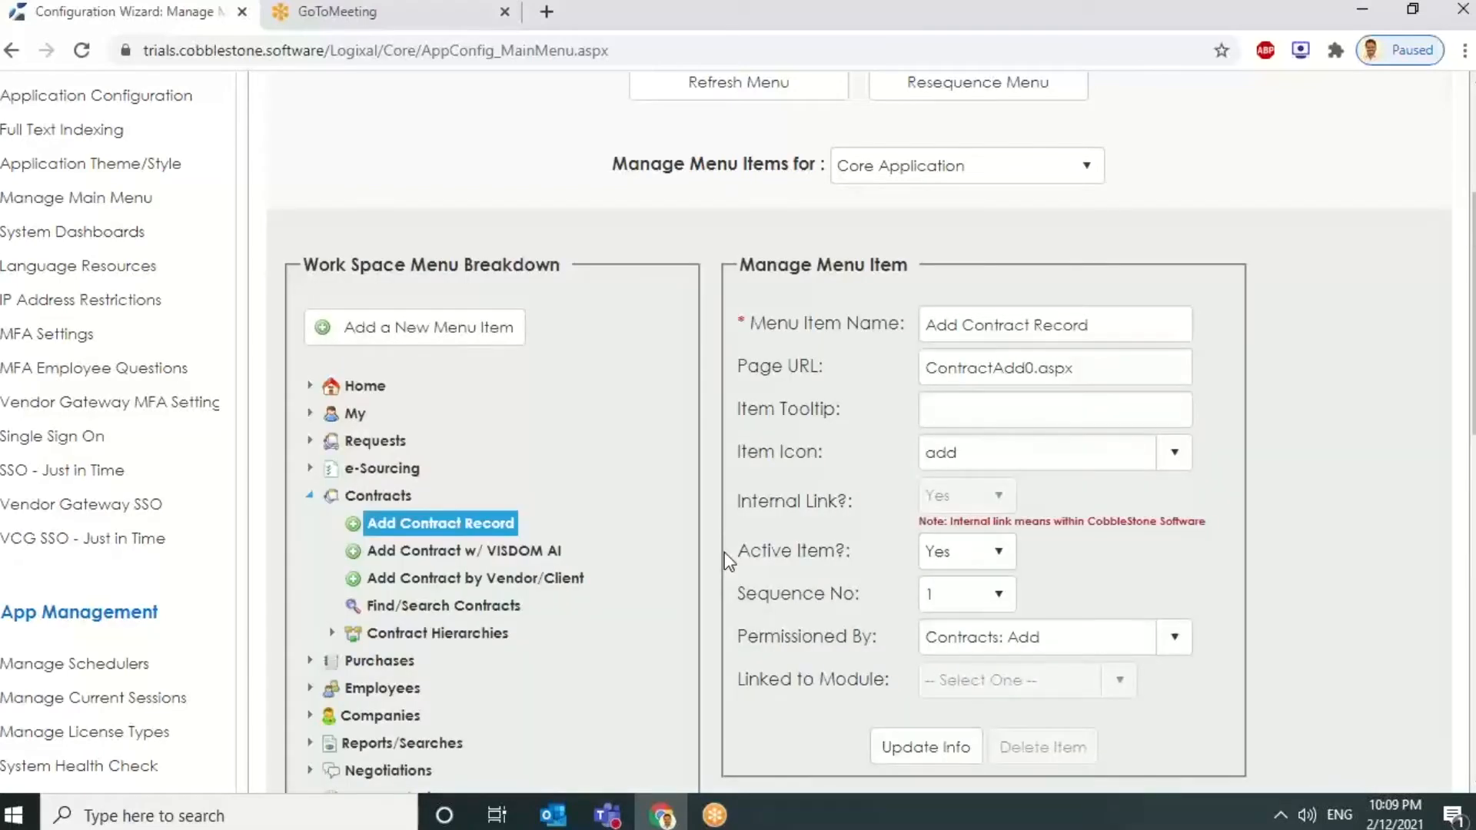
Review the settings of the Add Contract Record menu item, including the choices for its sequence number.
{"action": "scroll", "coordinate": [884, 575], "scroll_direction": "down", "scroll_amount": 1}
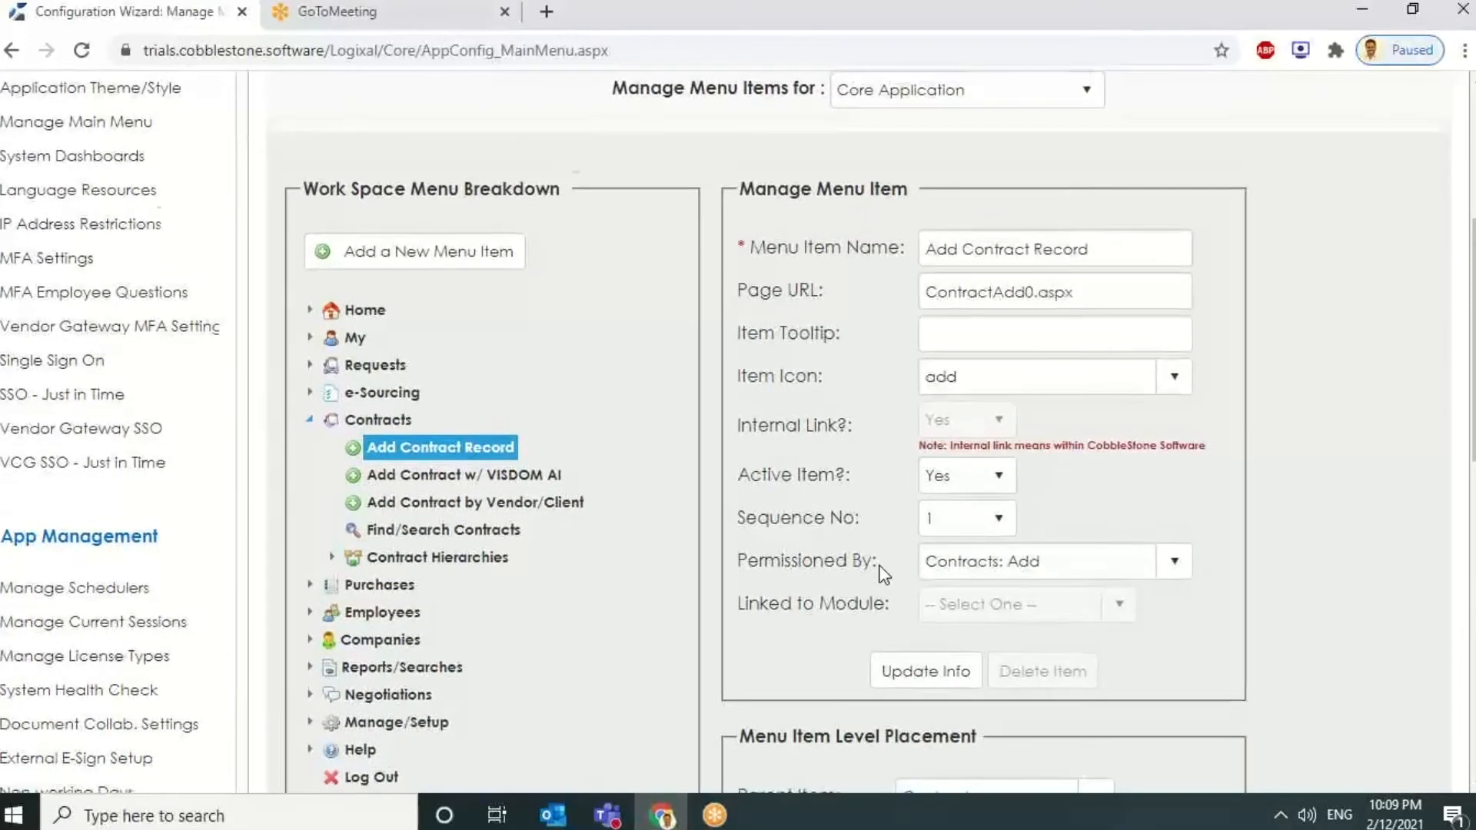
{"action": "scroll", "coordinate": [884, 575], "scroll_direction": "down", "scroll_amount": 1}
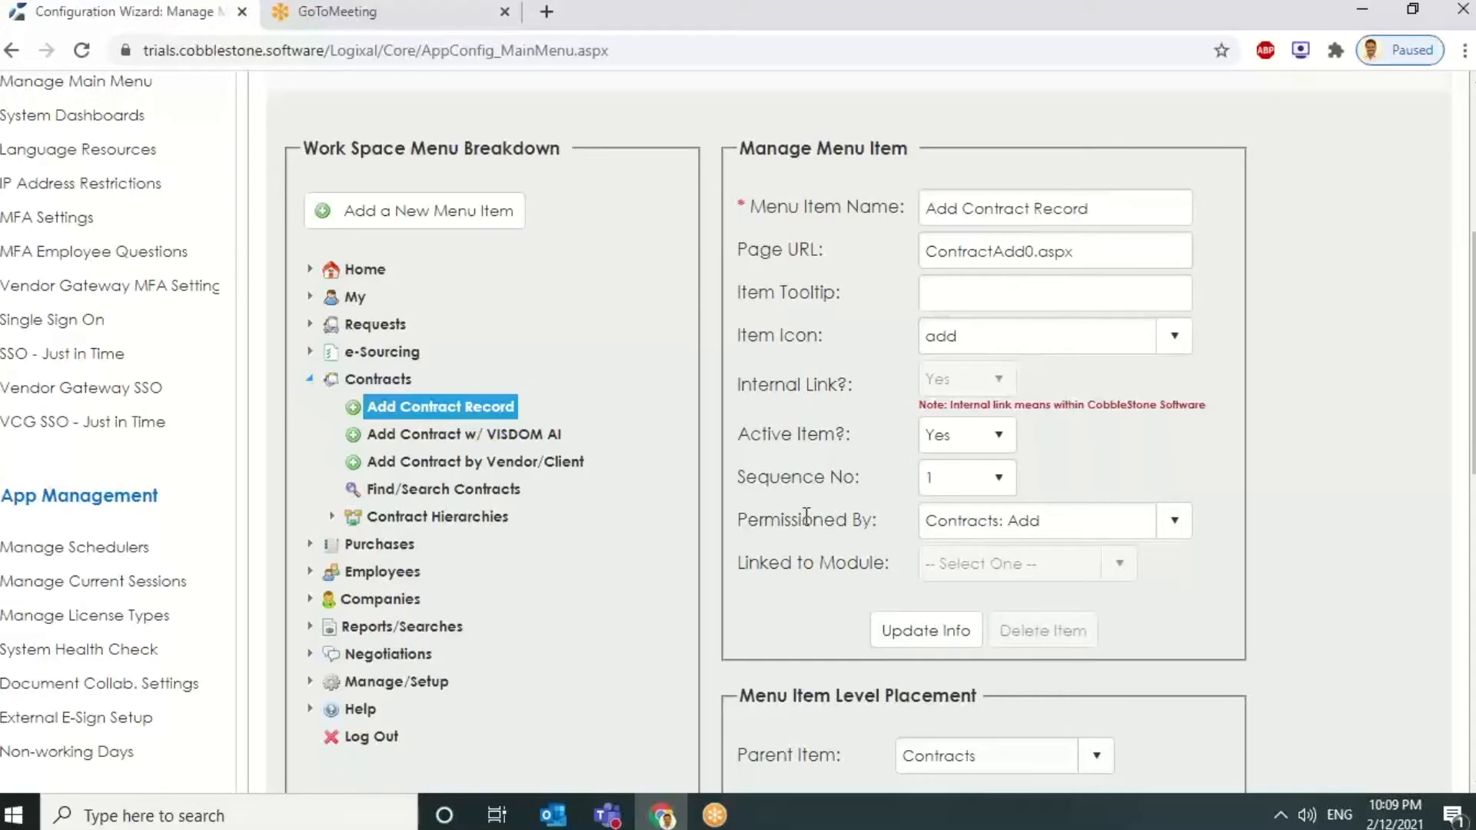
{"action": "scroll", "coordinate": [806, 515], "scroll_direction": "down", "scroll_amount": 1}
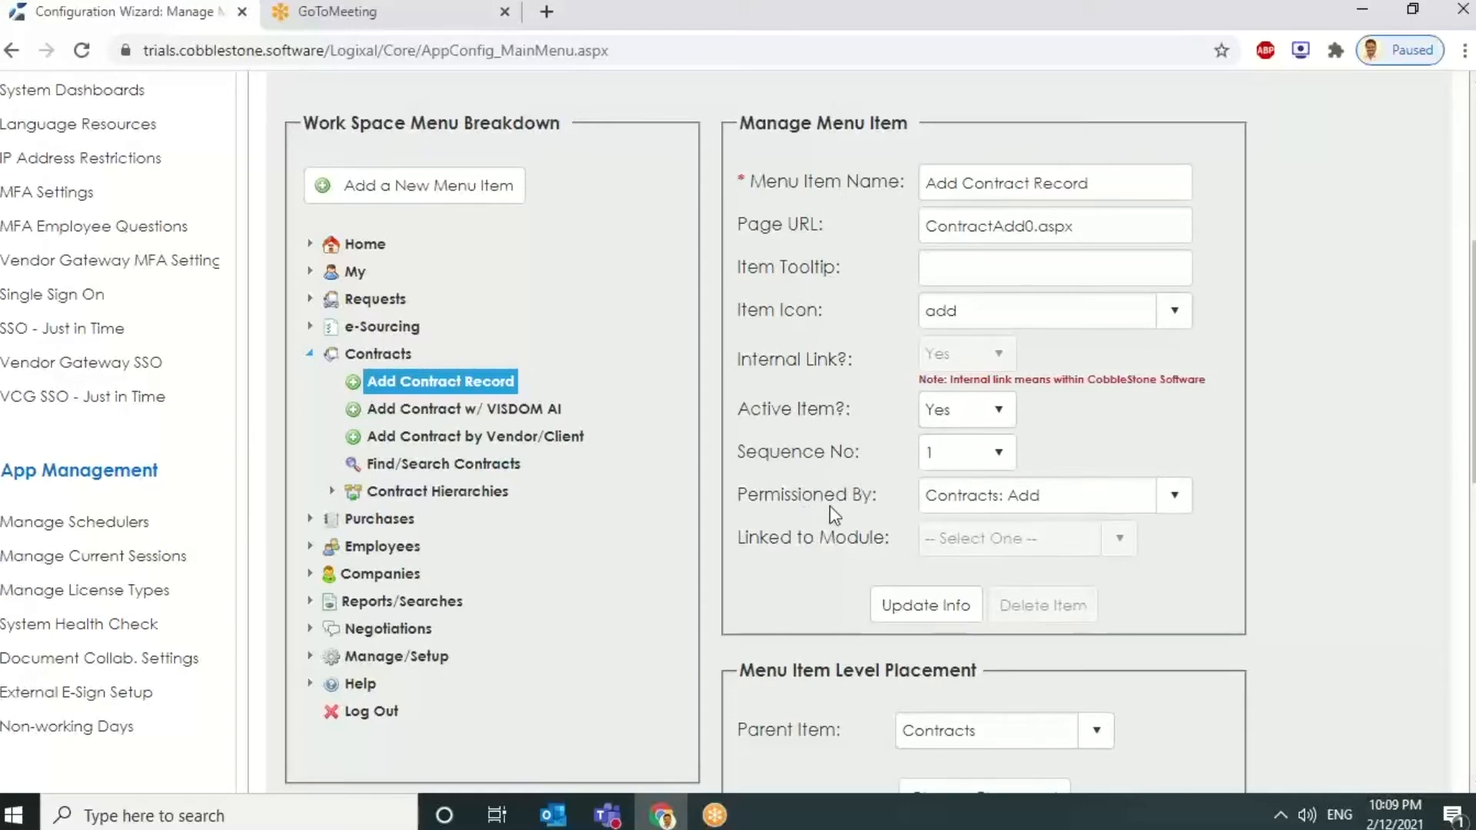
{"action": "scroll", "coordinate": [829, 505], "scroll_direction": "down", "scroll_amount": 1}
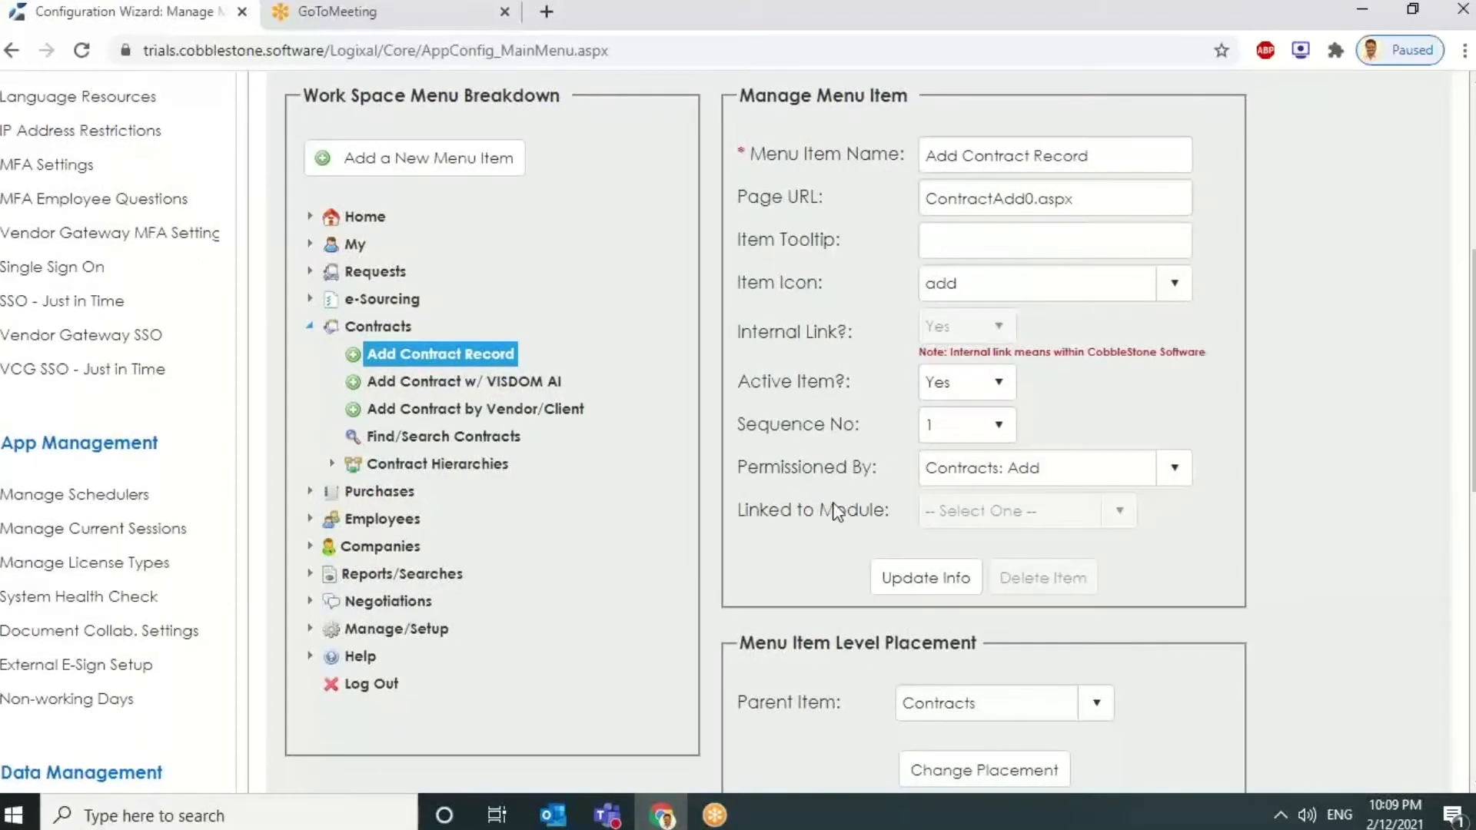
{"action": "left_click", "coordinate": [1000, 429]}
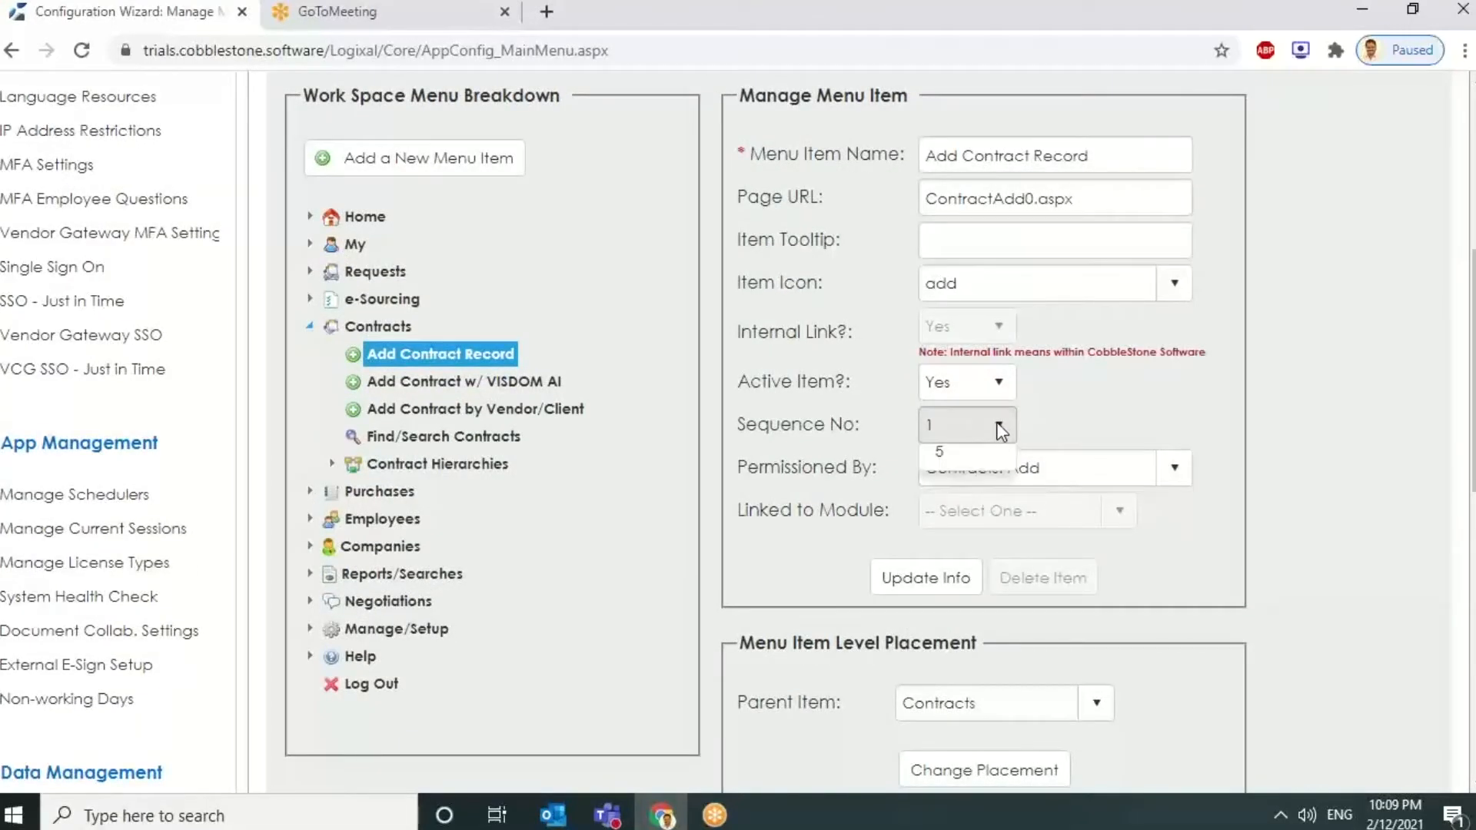
{"action": "left_click", "coordinate": [998, 425]}
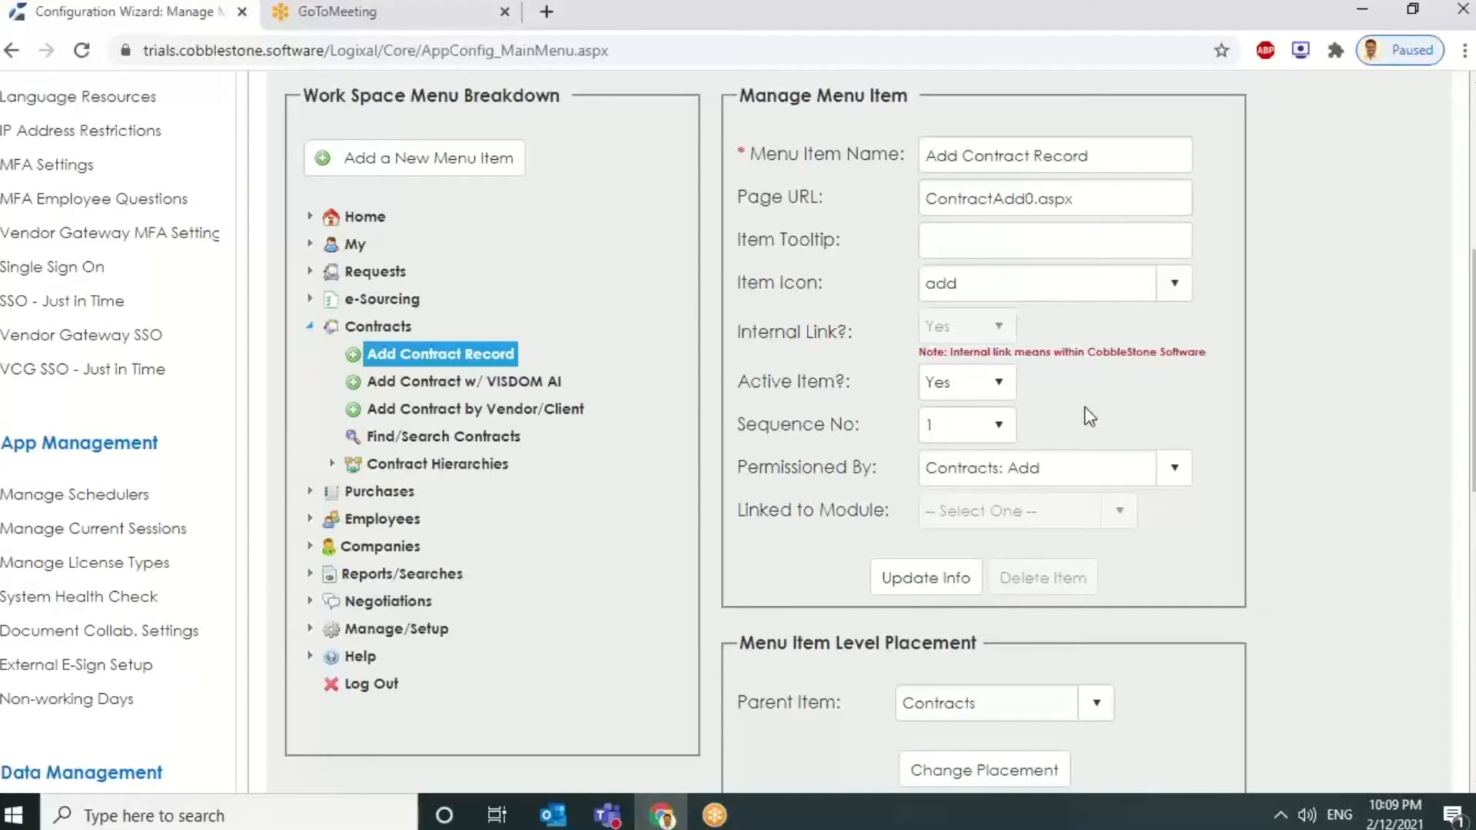
Check the available Permissioned By options and Parent Item choices for Add Contract Record without changing either.
{"action": "scroll", "coordinate": [1085, 408], "scroll_direction": "down", "scroll_amount": 2}
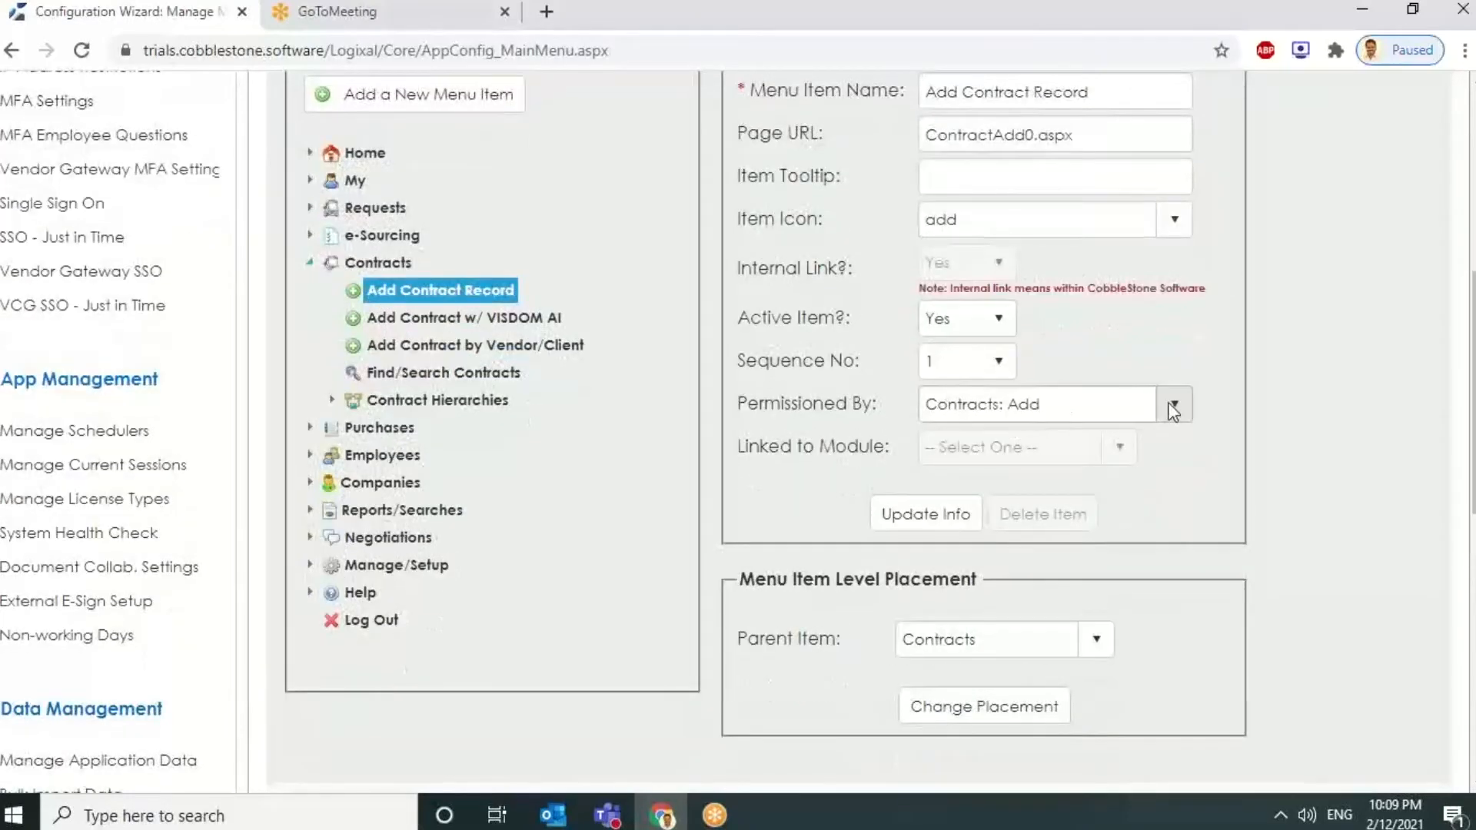
{"action": "left_click", "coordinate": [1172, 407]}
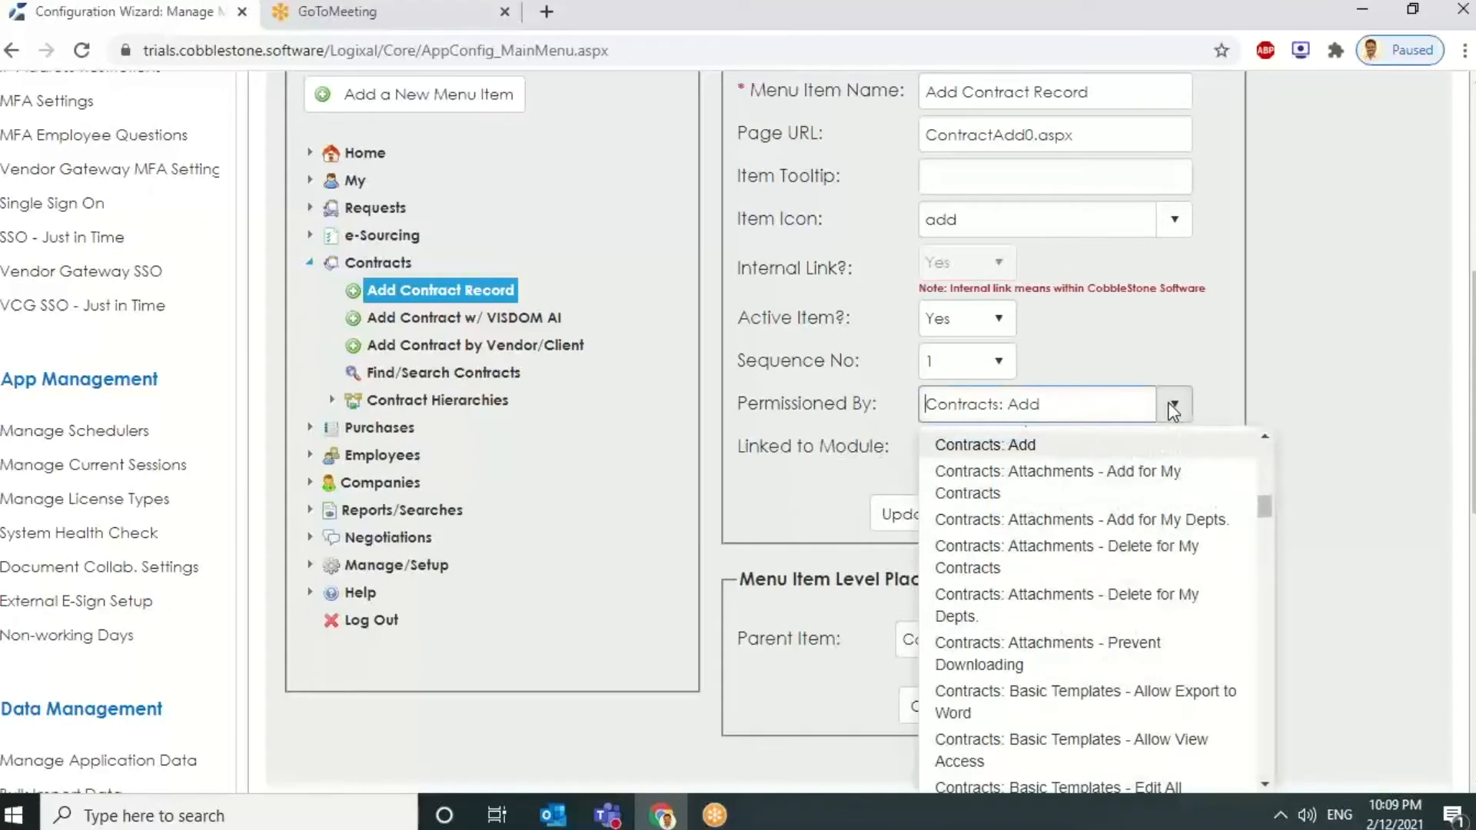
{"action": "left_click", "coordinate": [1227, 396]}
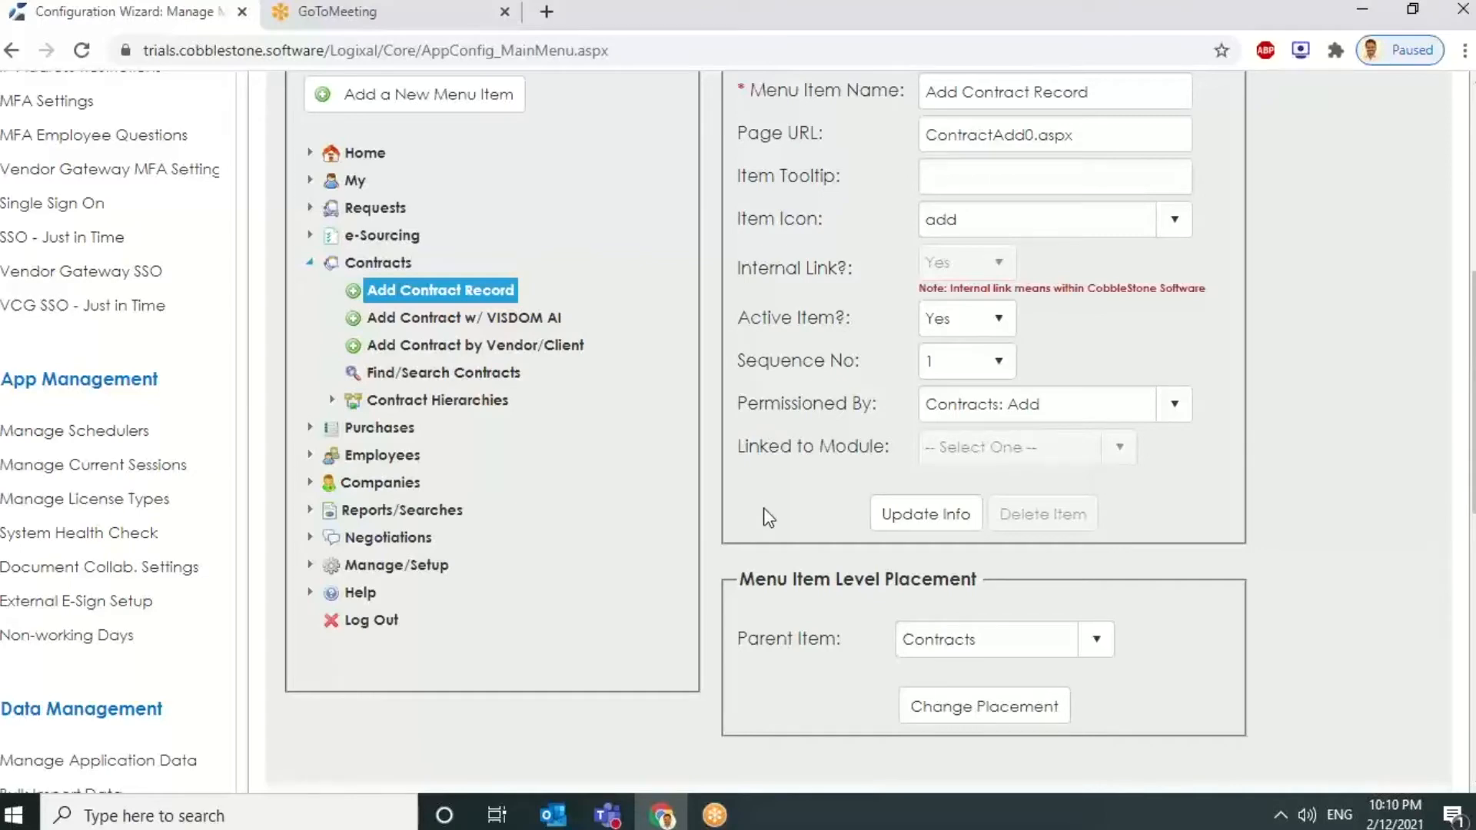
{"action": "scroll", "coordinate": [765, 509], "scroll_direction": "down", "scroll_amount": 1}
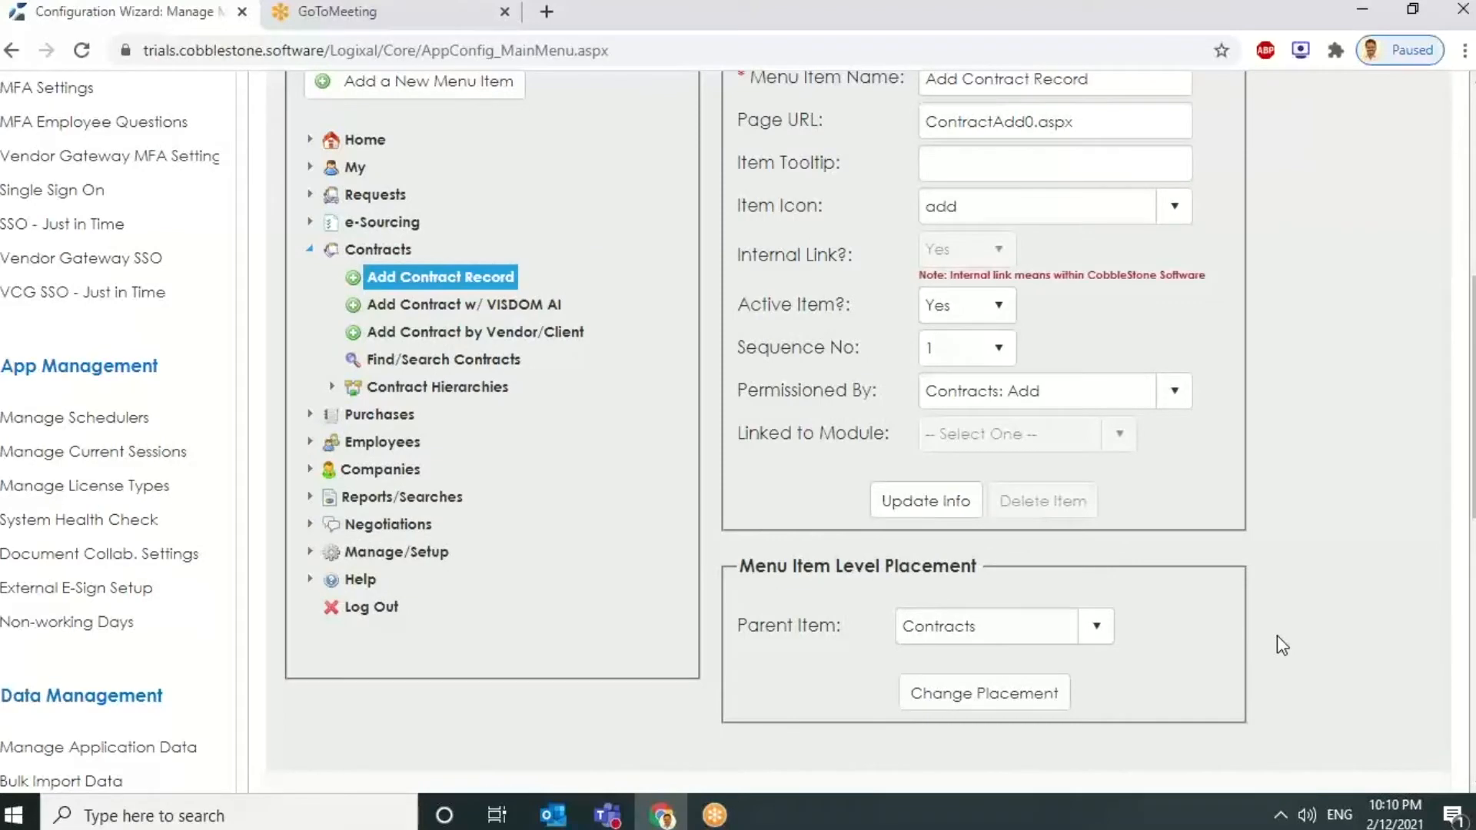
{"action": "left_click", "coordinate": [1101, 626]}
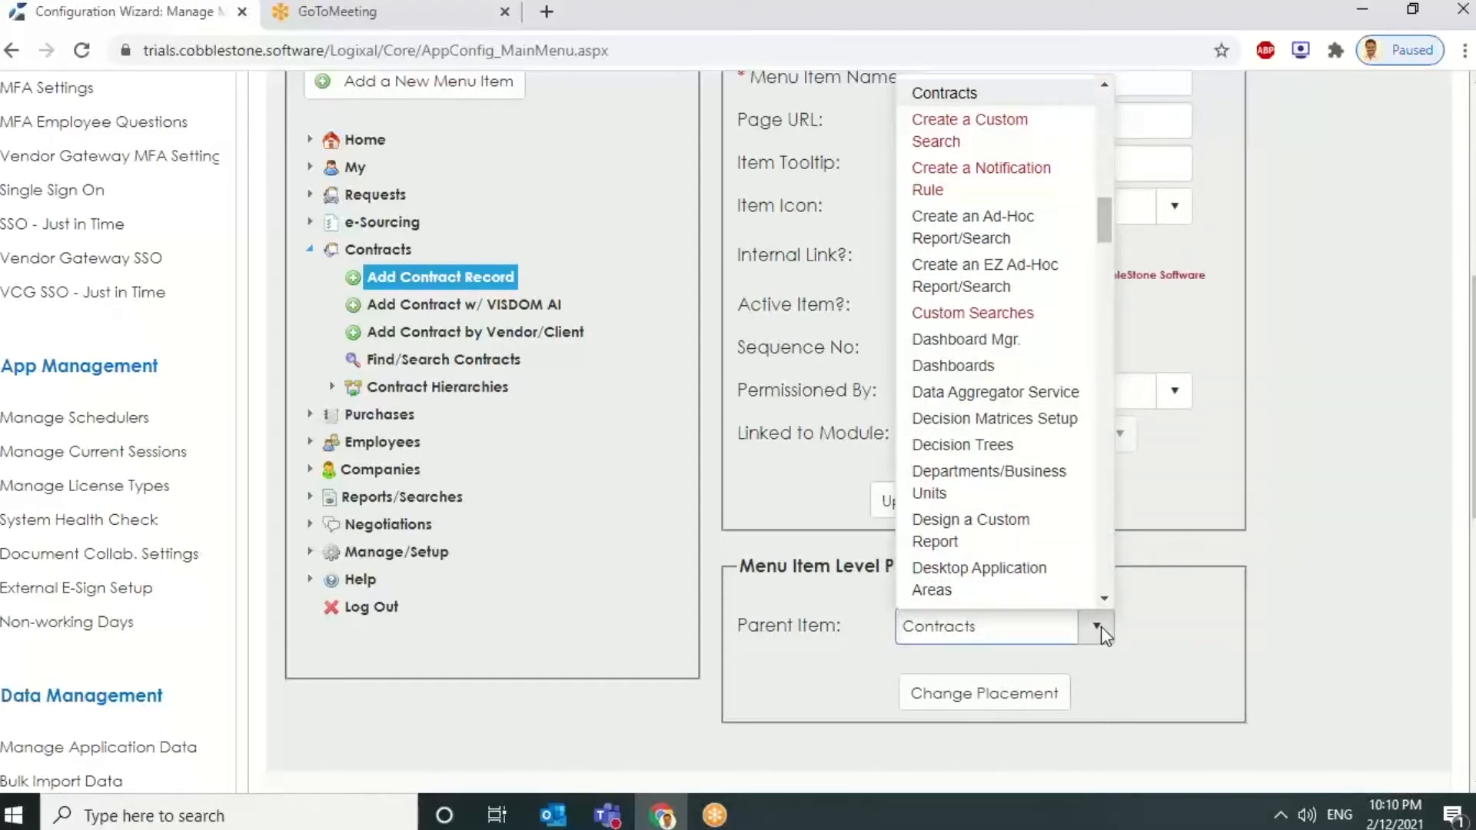
{"action": "left_click", "coordinate": [1101, 626]}
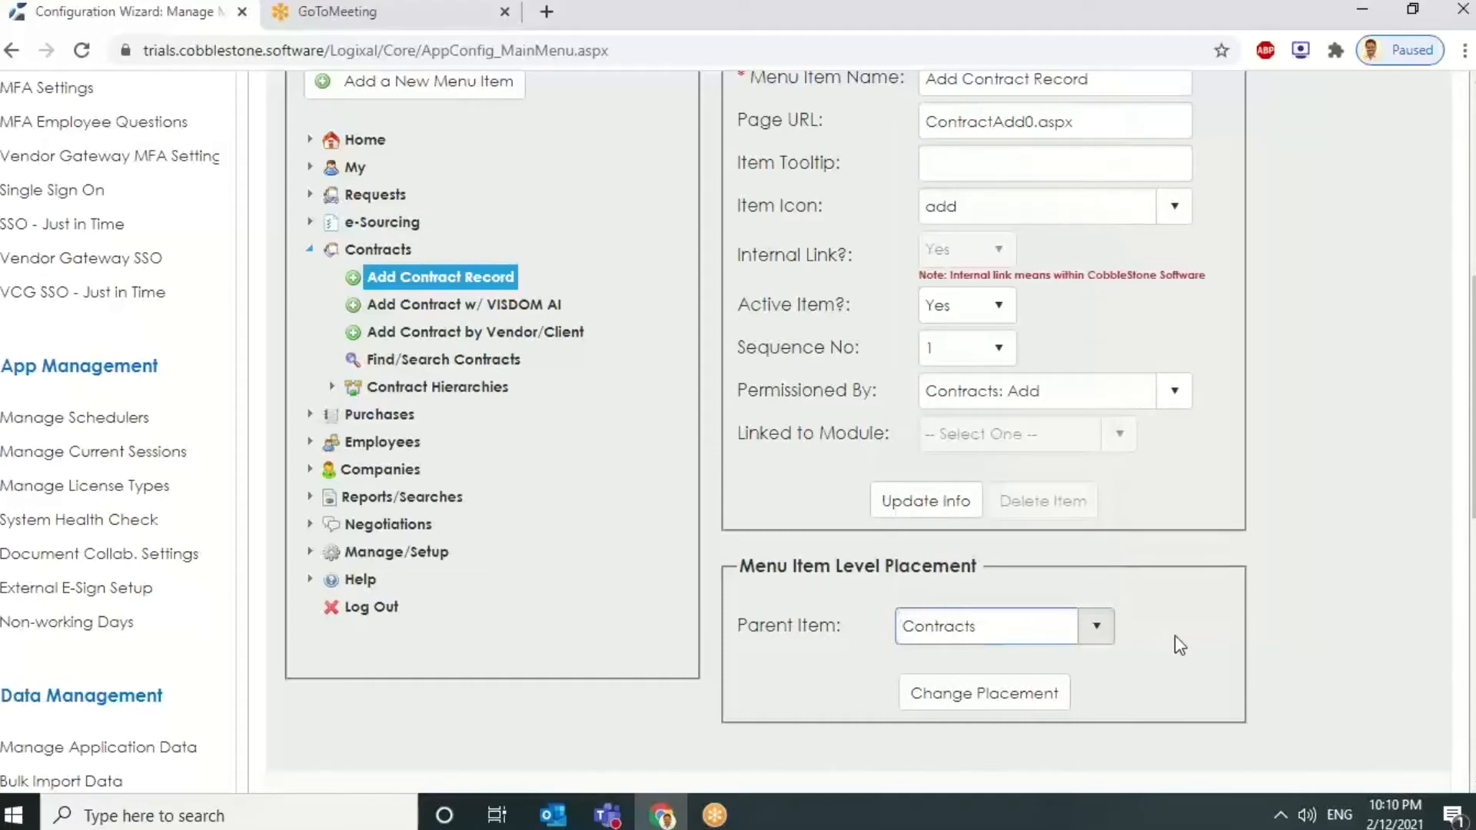
{"action": "scroll", "coordinate": [1176, 640], "scroll_direction": "up", "scroll_amount": 3}
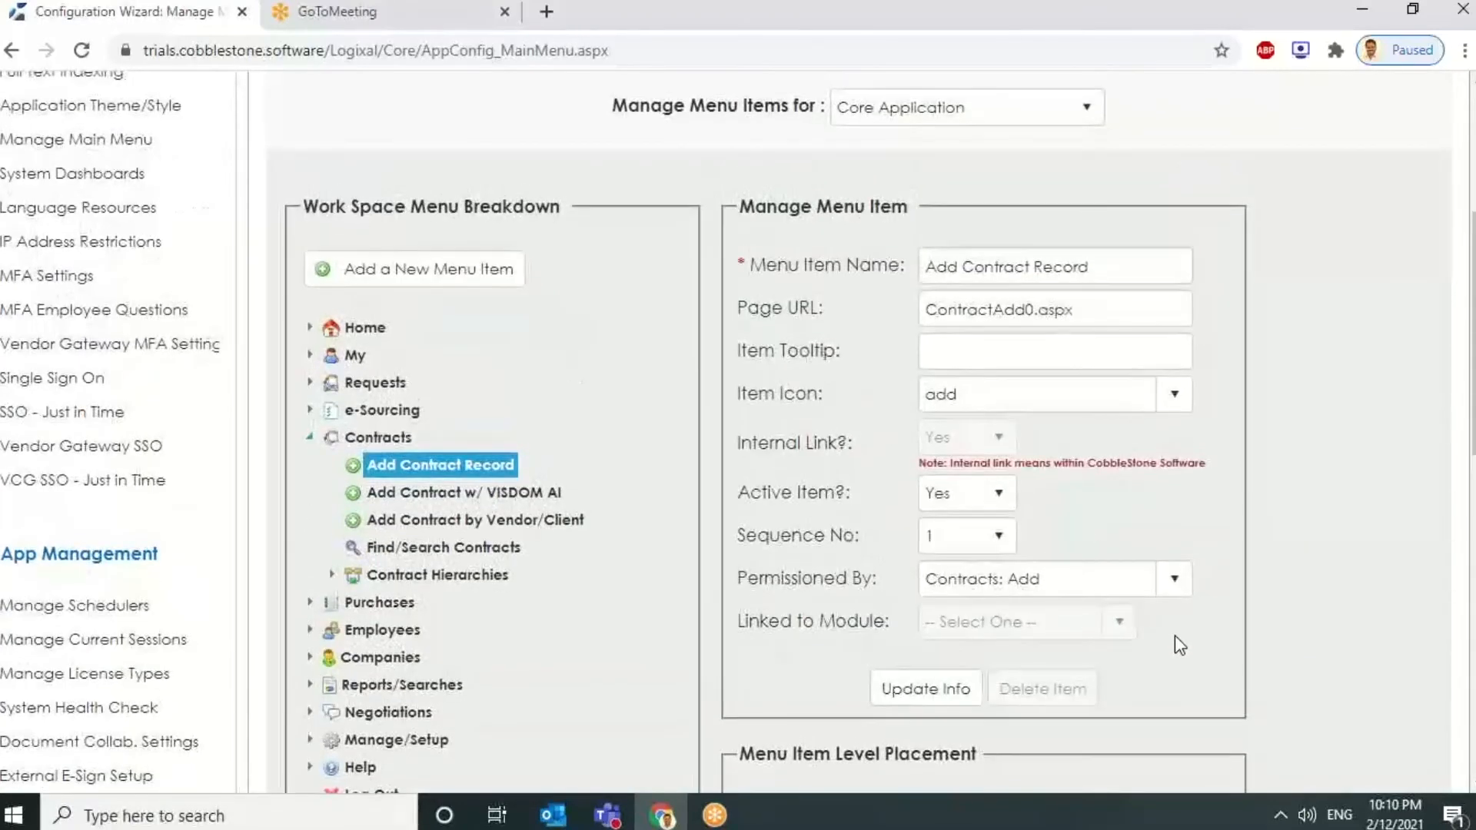
{"action": "scroll", "coordinate": [1175, 636], "scroll_direction": "up", "scroll_amount": 1}
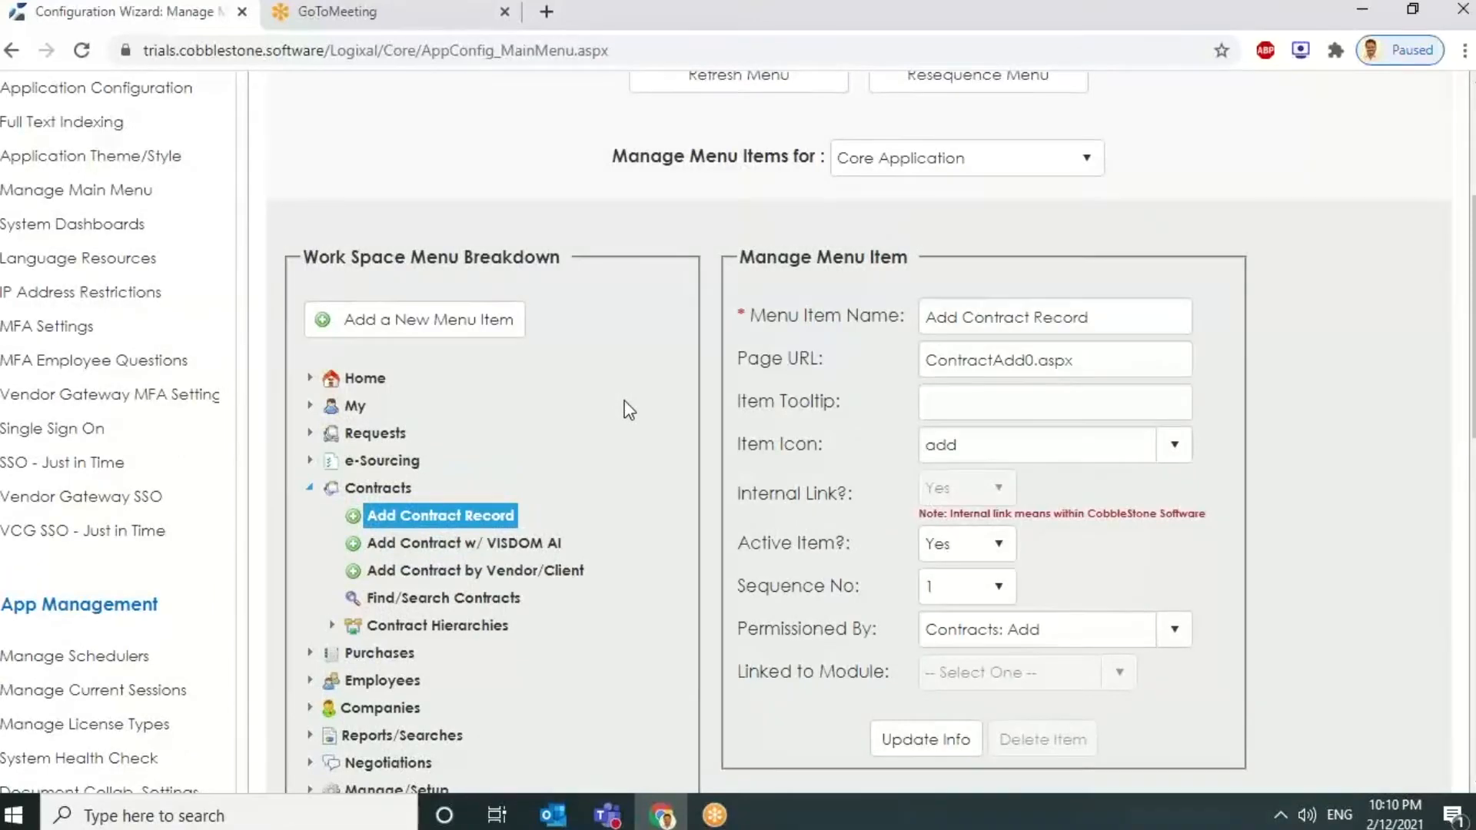
{"action": "scroll", "coordinate": [629, 410], "scroll_direction": "up", "scroll_amount": 2}
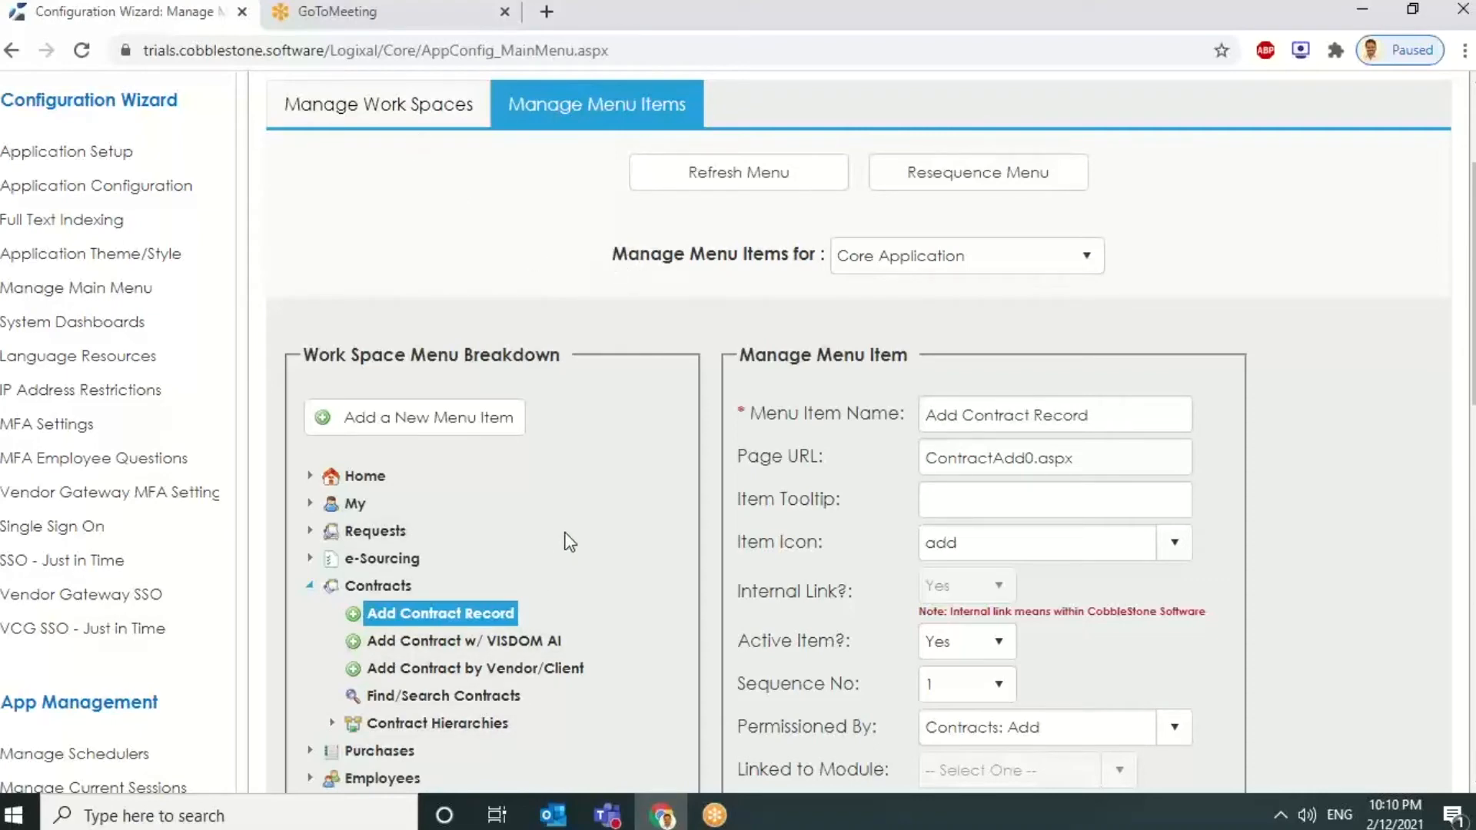
{"action": "scroll", "coordinate": [565, 540], "scroll_direction": "down", "scroll_amount": 1}
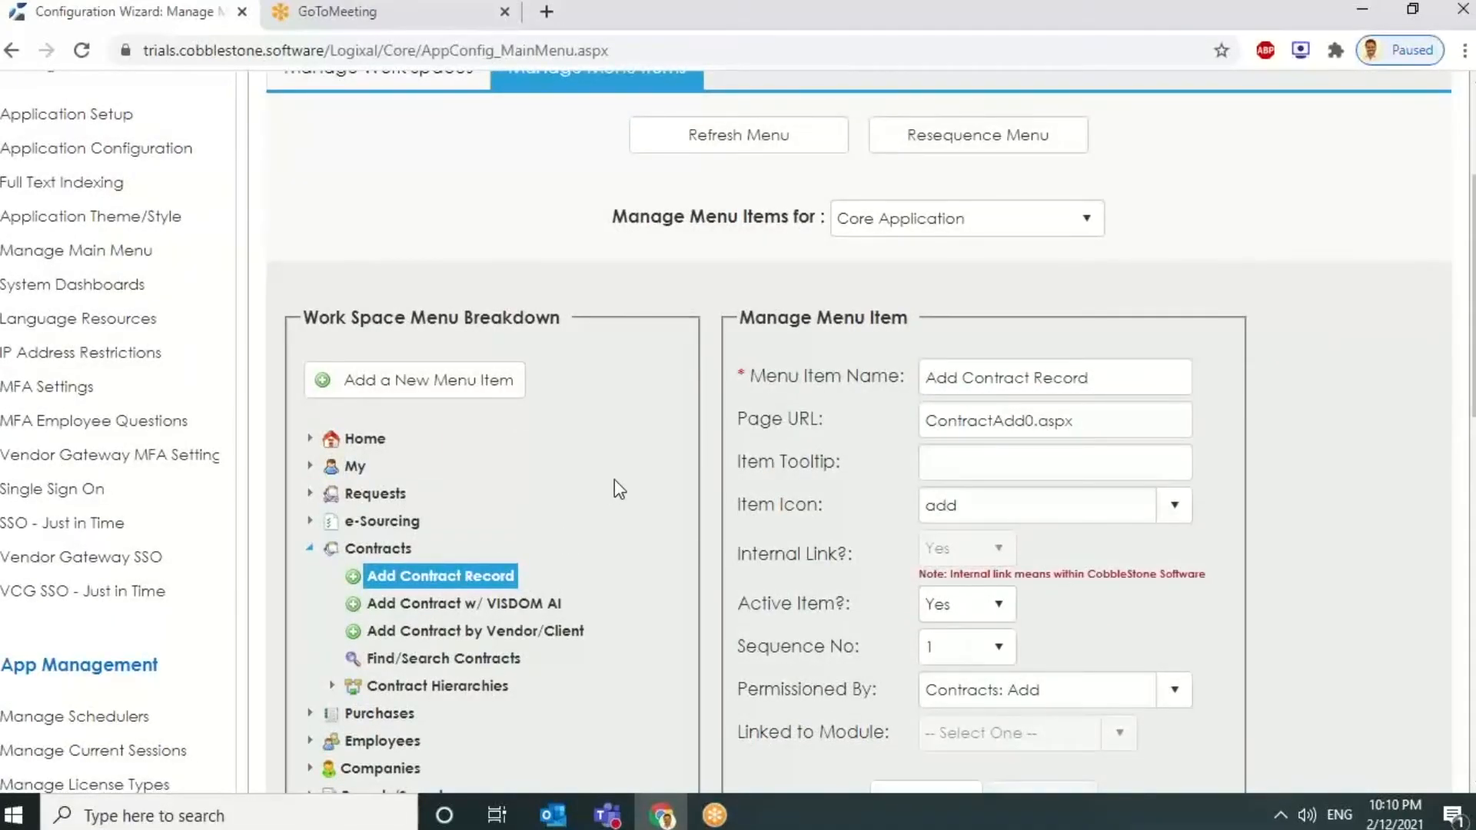
{"action": "scroll", "coordinate": [615, 481], "scroll_direction": "down", "scroll_amount": 3}
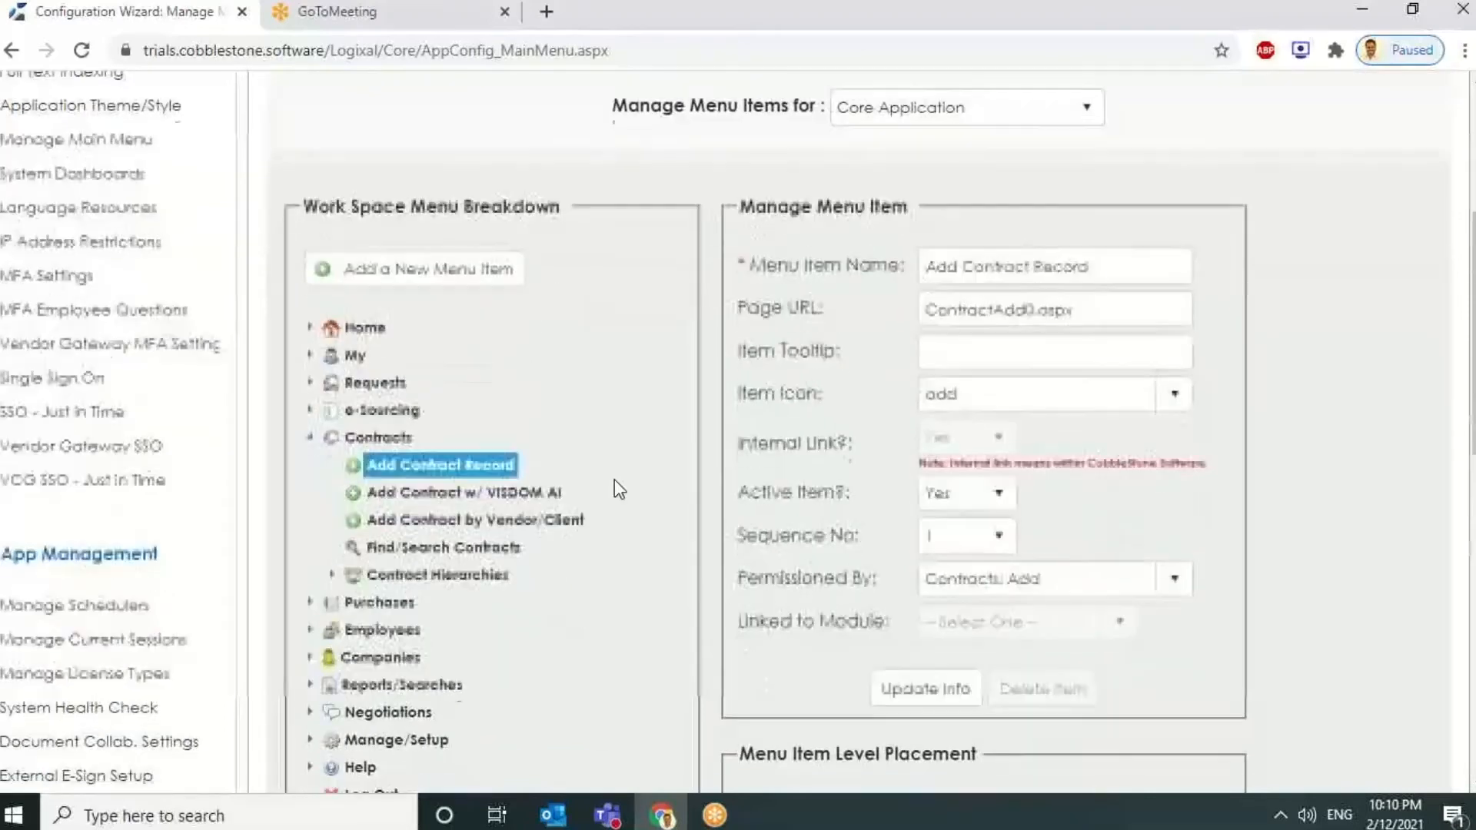
{"action": "scroll", "coordinate": [619, 489], "scroll_direction": "down", "scroll_amount": 2}
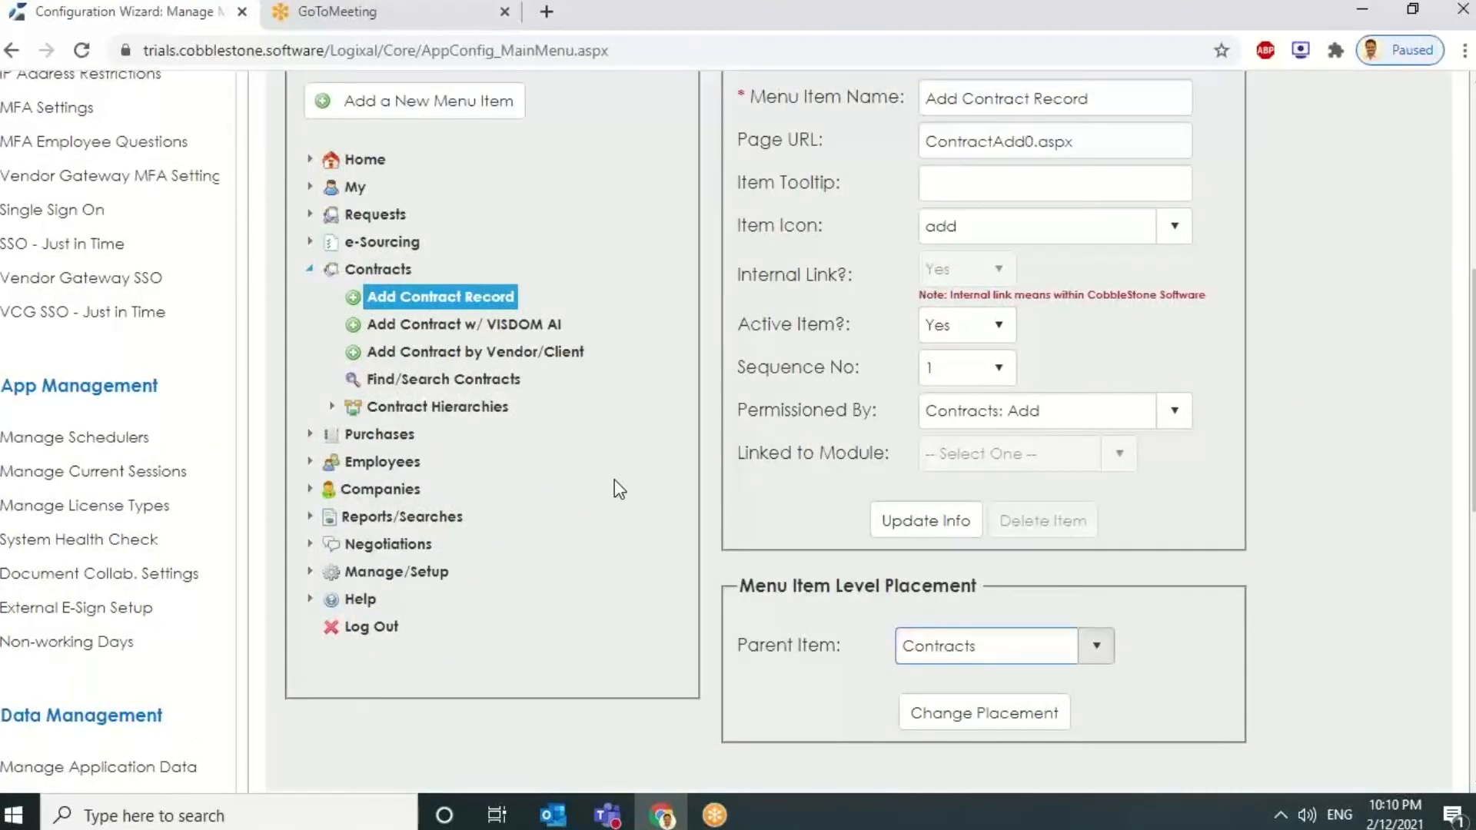
{"action": "scroll", "coordinate": [619, 489], "scroll_direction": "up", "scroll_amount": 1}
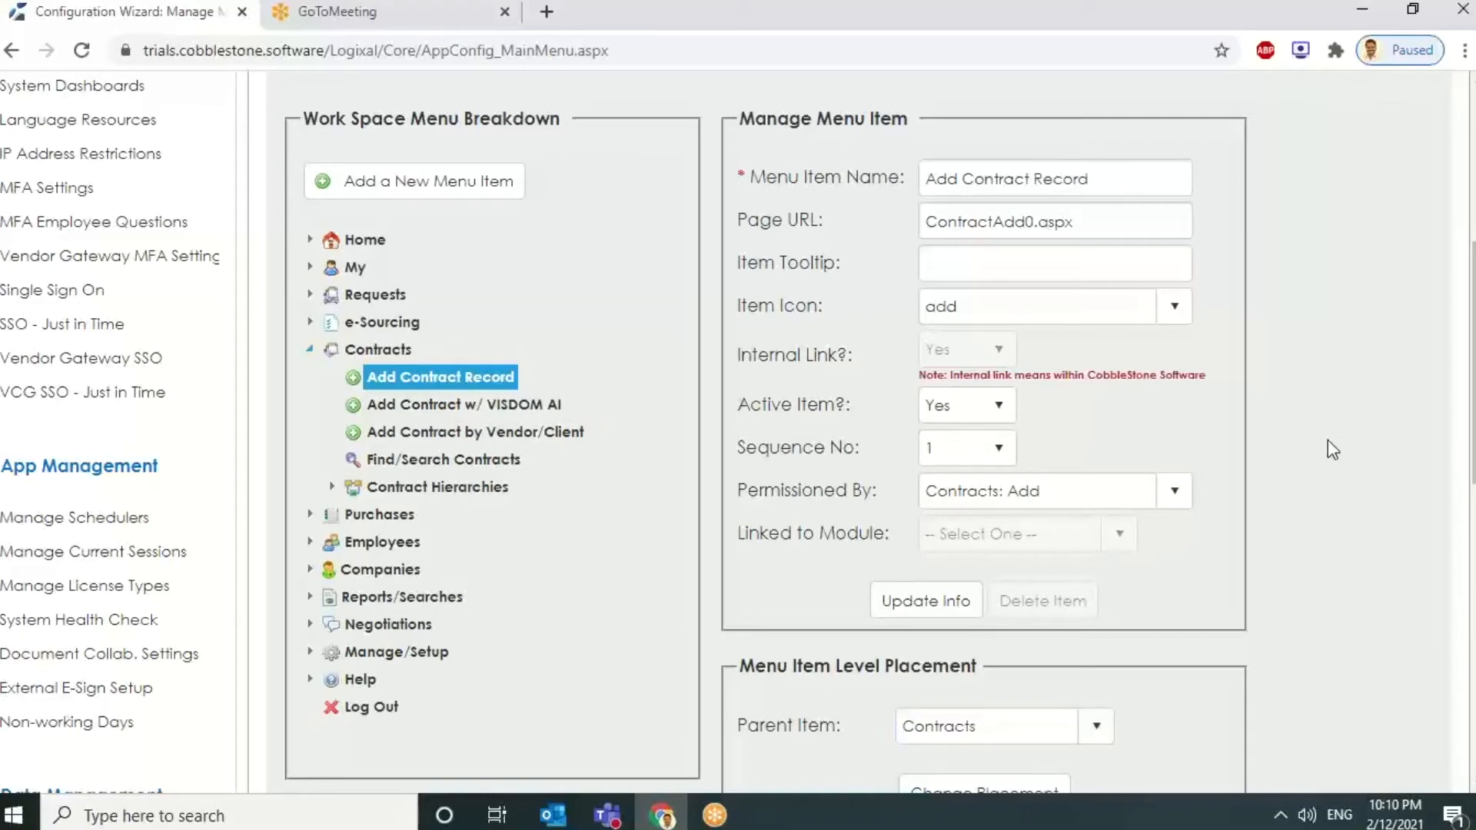
{"action": "scroll", "coordinate": [1327, 441], "scroll_direction": "down", "scroll_amount": 1}
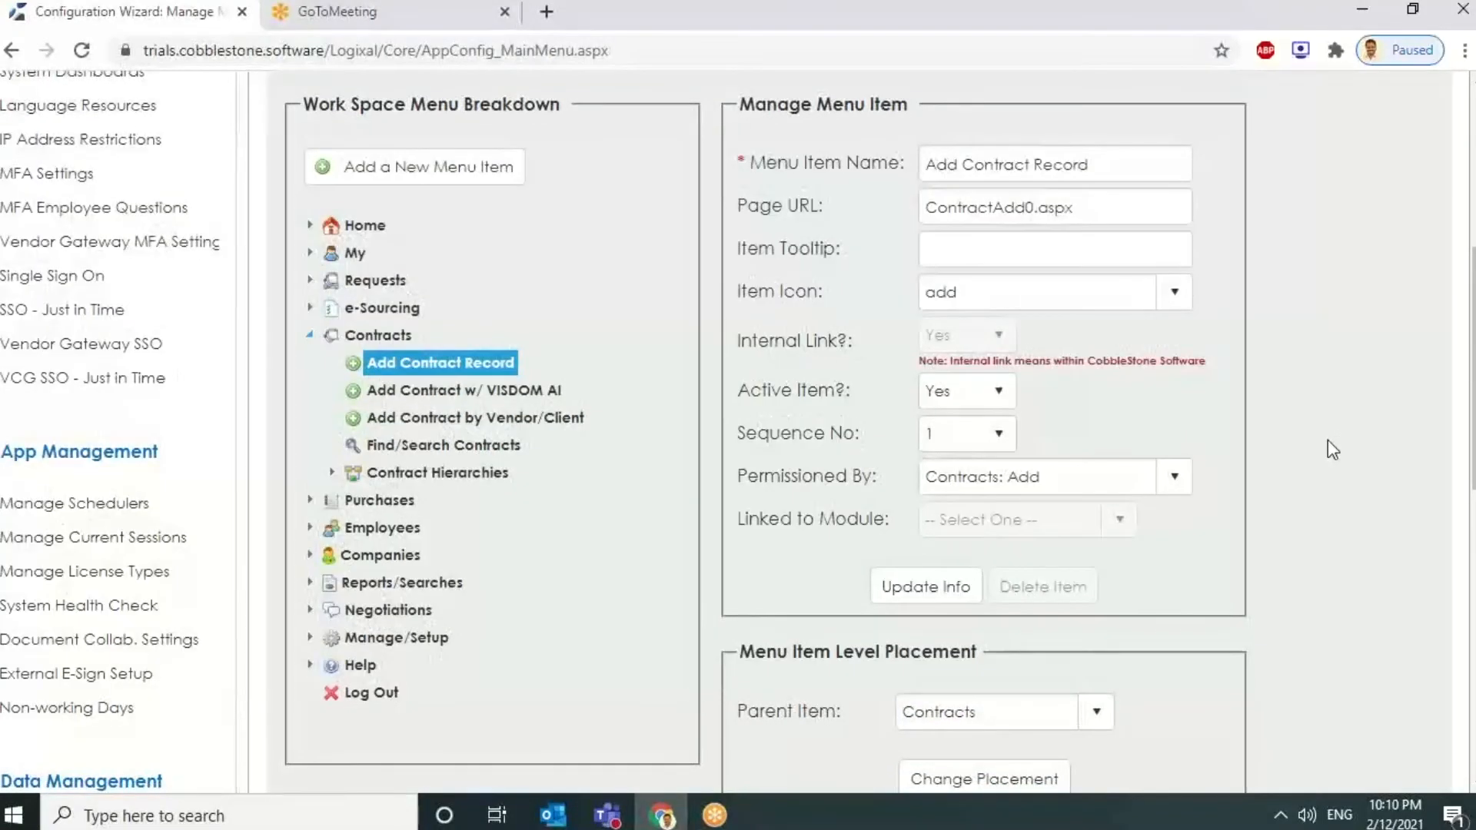
{"action": "scroll", "coordinate": [1327, 441], "scroll_direction": "down", "scroll_amount": 1}
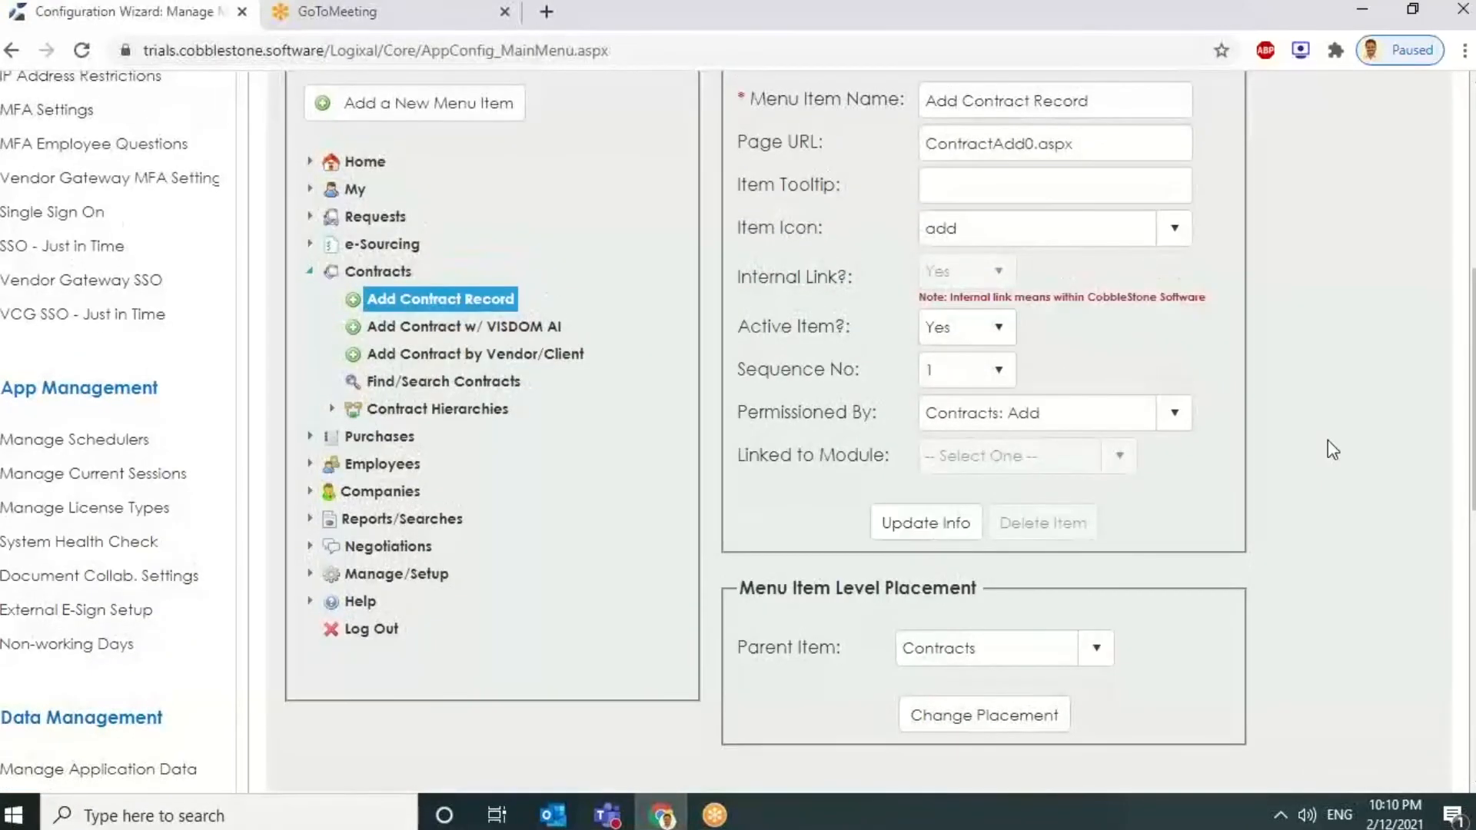
{"action": "scroll", "coordinate": [1327, 441], "scroll_direction": "up", "scroll_amount": 3}
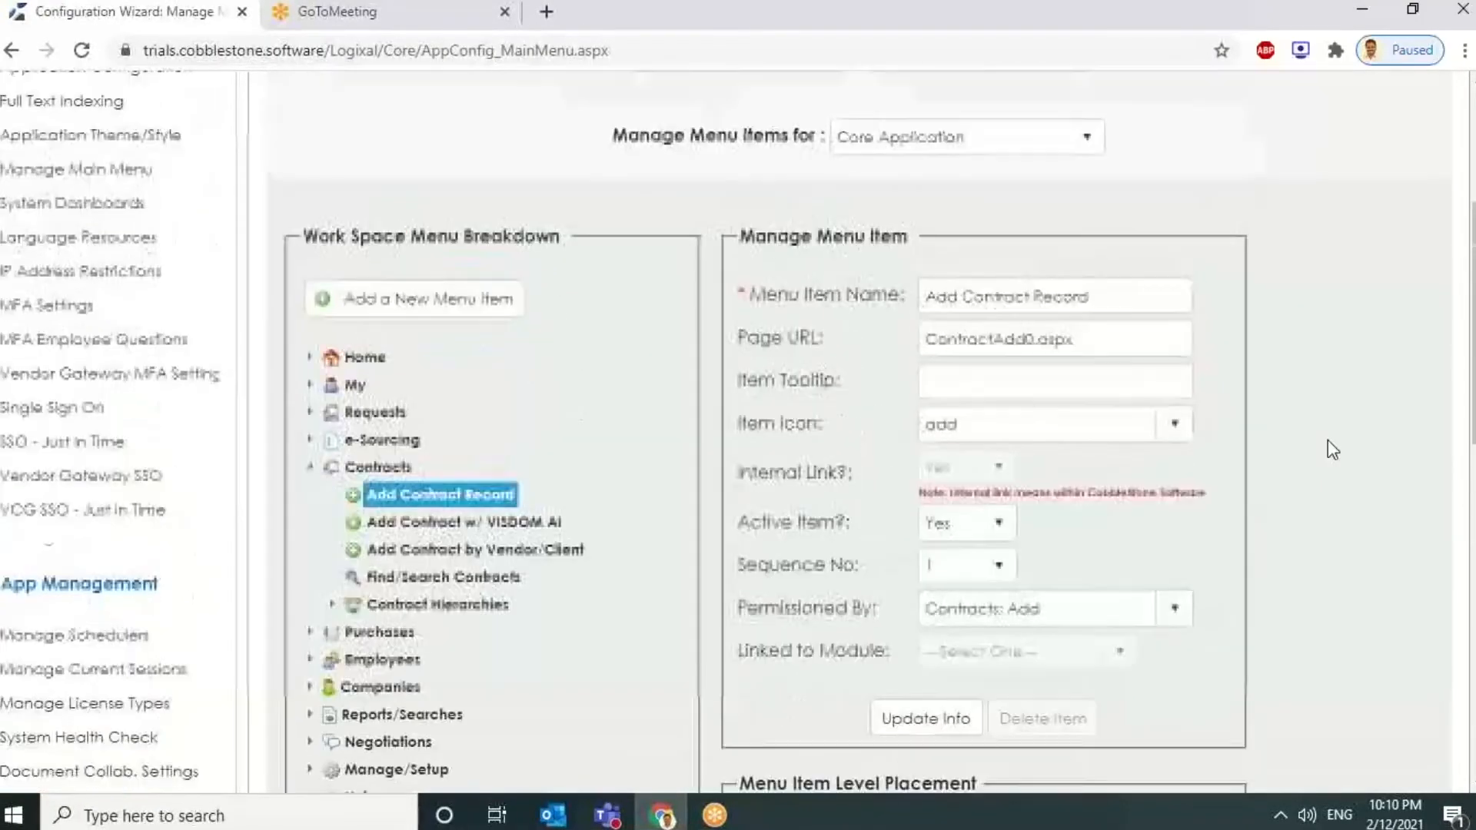
{"action": "scroll", "coordinate": [1327, 441], "scroll_direction": "down", "scroll_amount": 2}
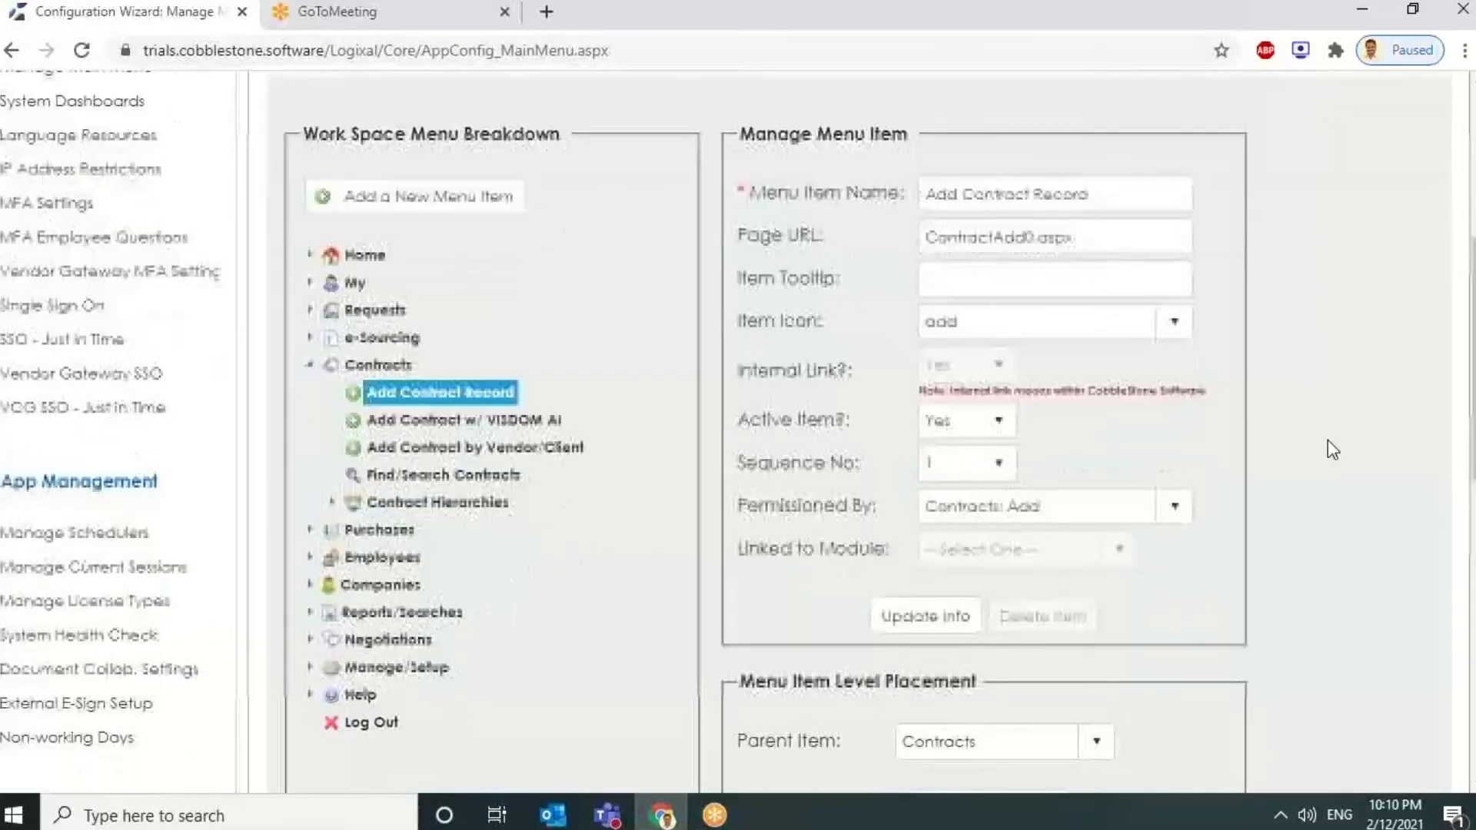
{"action": "scroll", "coordinate": [1327, 440], "scroll_direction": "down", "scroll_amount": 1}
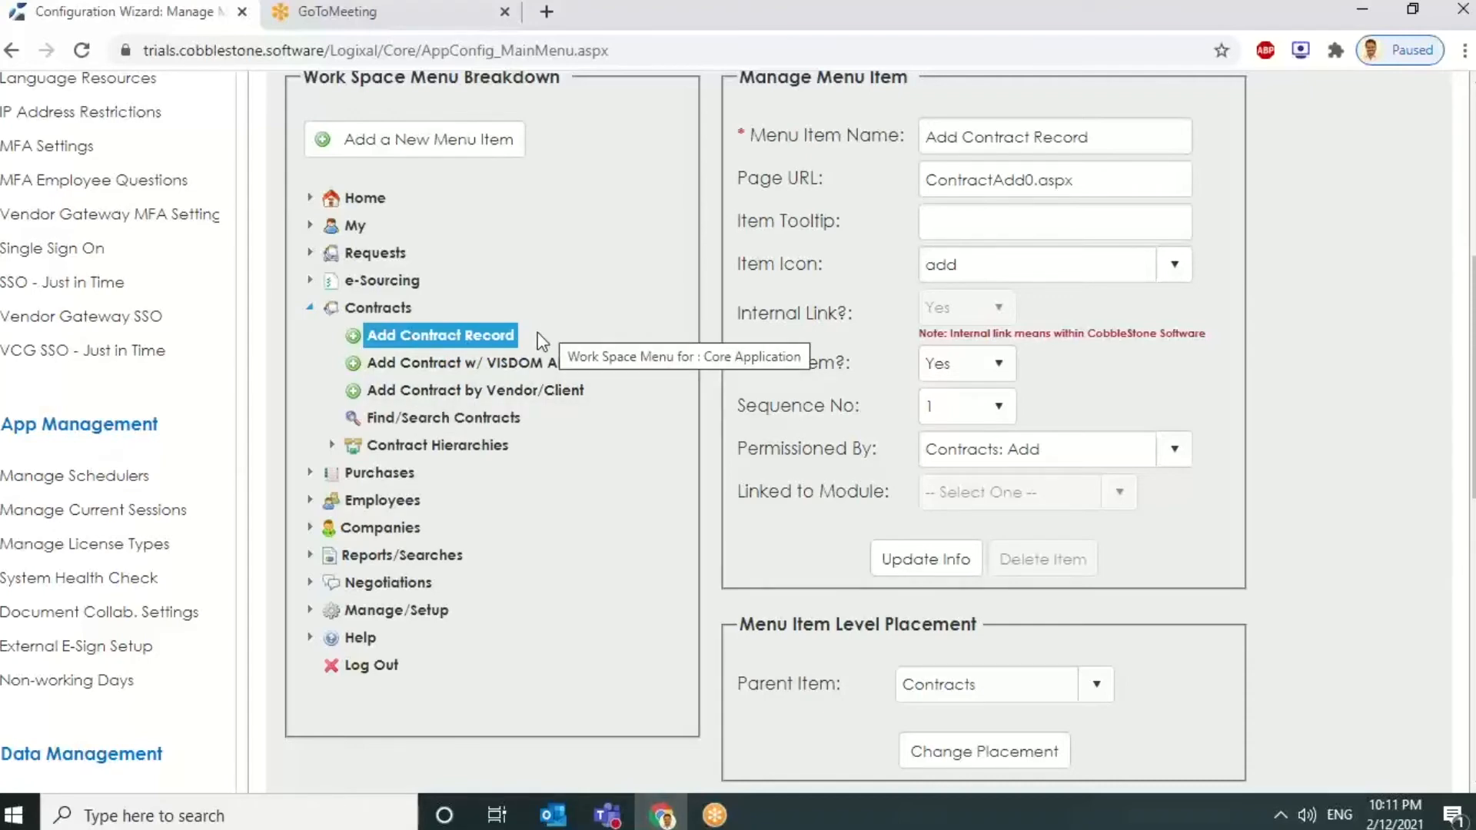
Return to managing work spaces and start a new work space instead of editing Core Application.
{"action": "scroll", "coordinate": [498, 290], "scroll_direction": "up", "scroll_amount": 3}
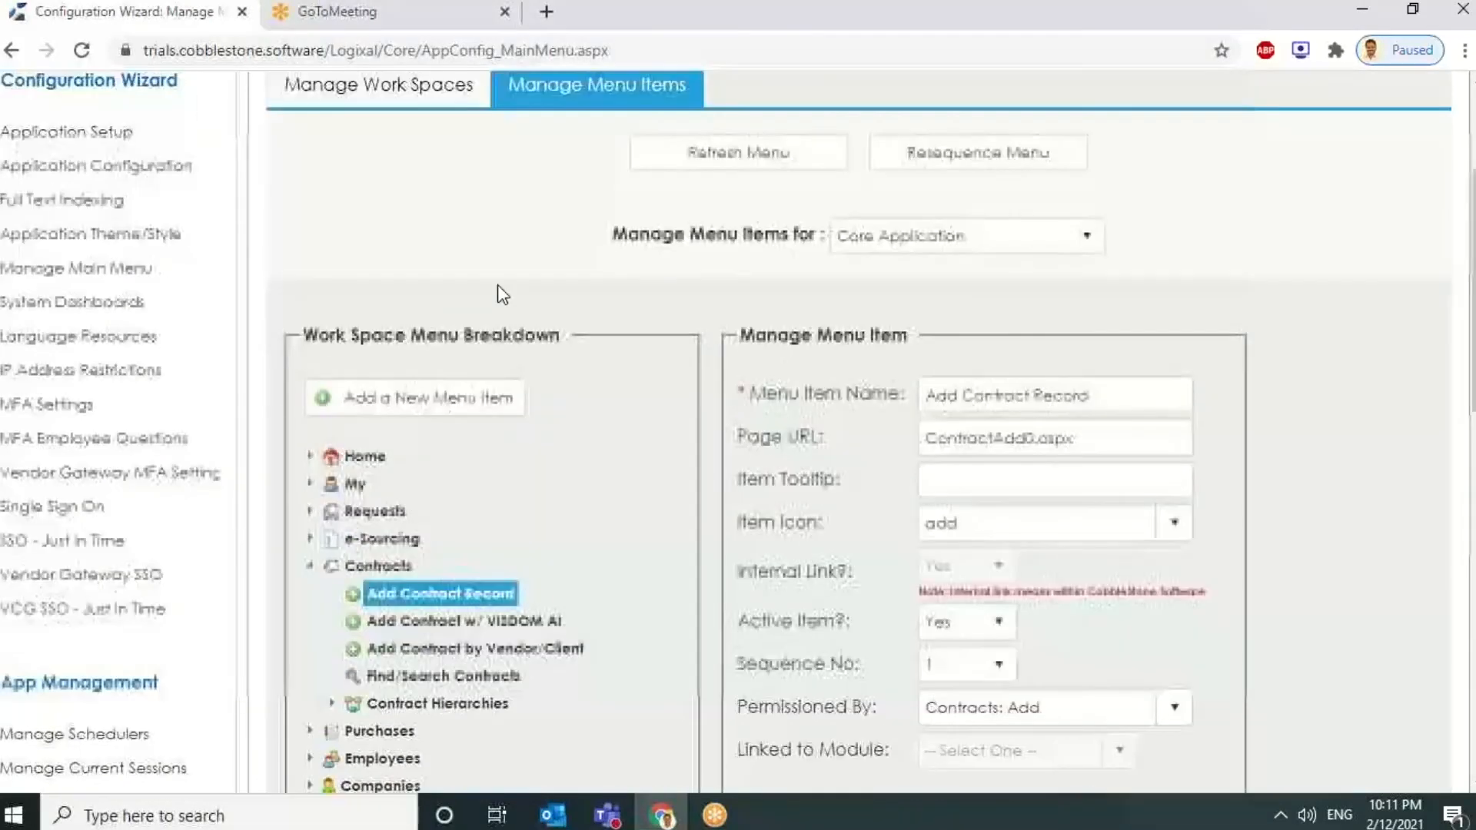
{"action": "scroll", "coordinate": [499, 289], "scroll_direction": "up", "scroll_amount": 1}
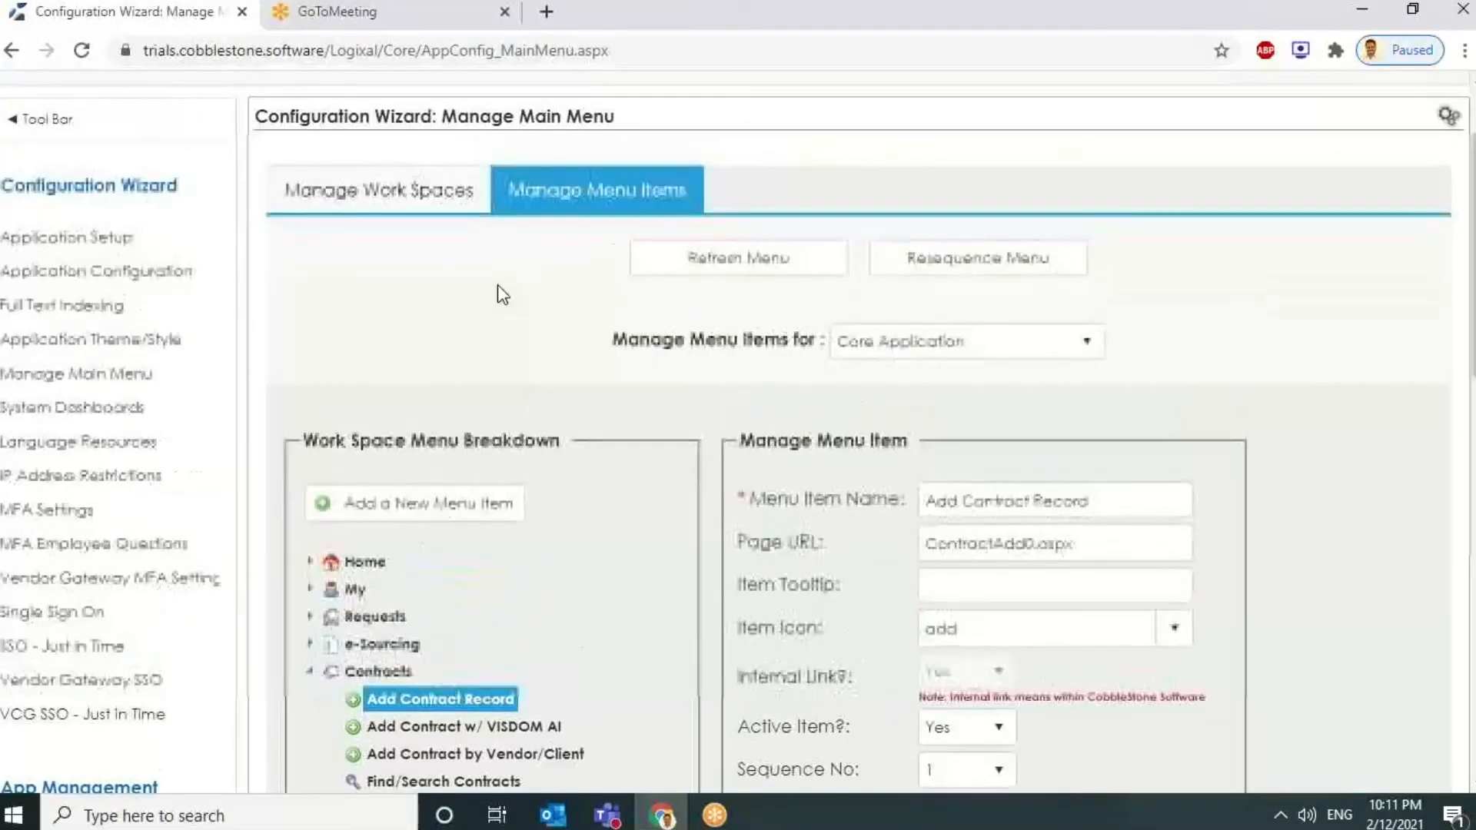
{"action": "left_click", "coordinate": [396, 201]}
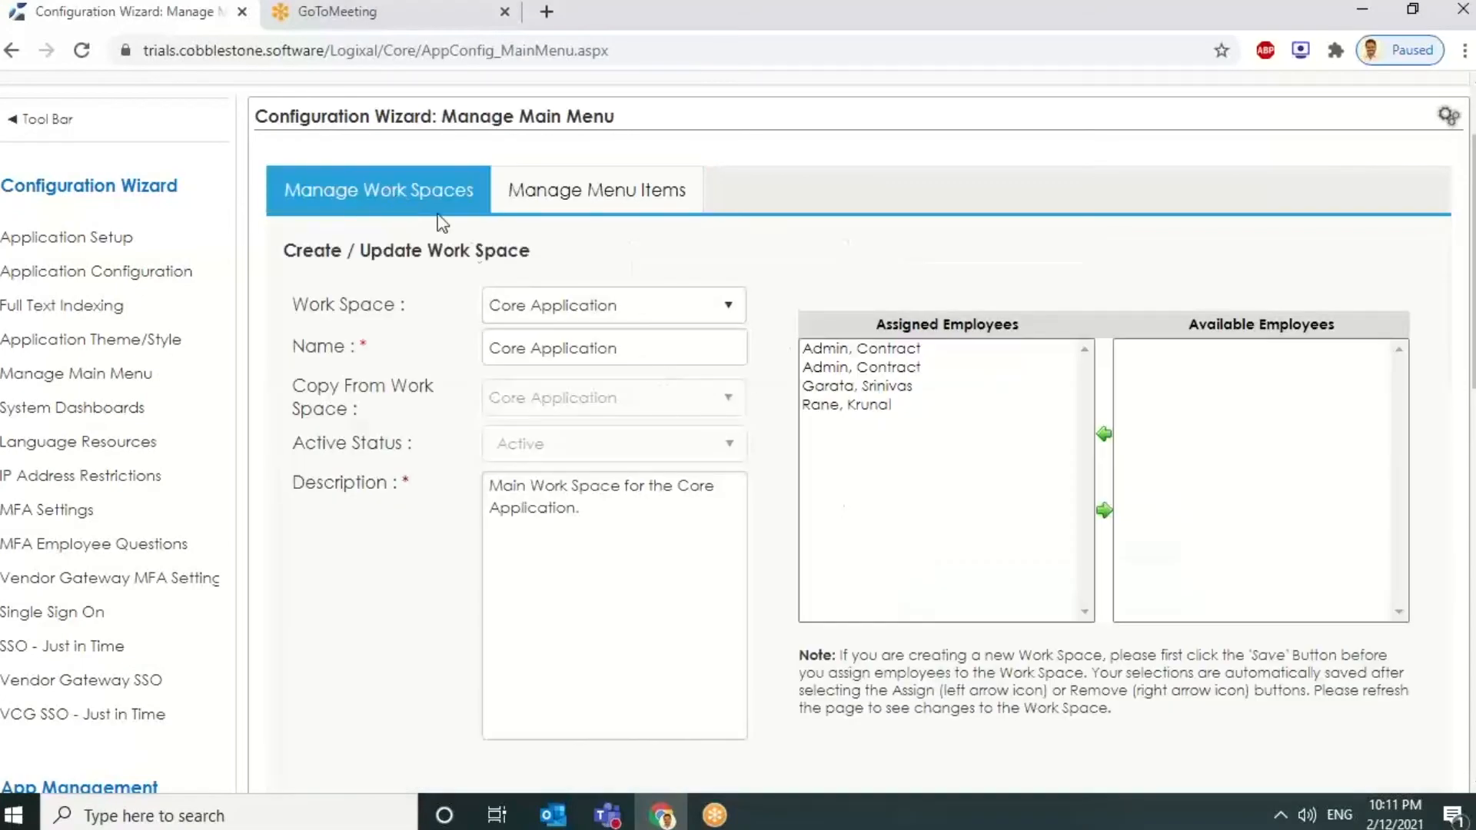
{"action": "left_click", "coordinate": [730, 309]}
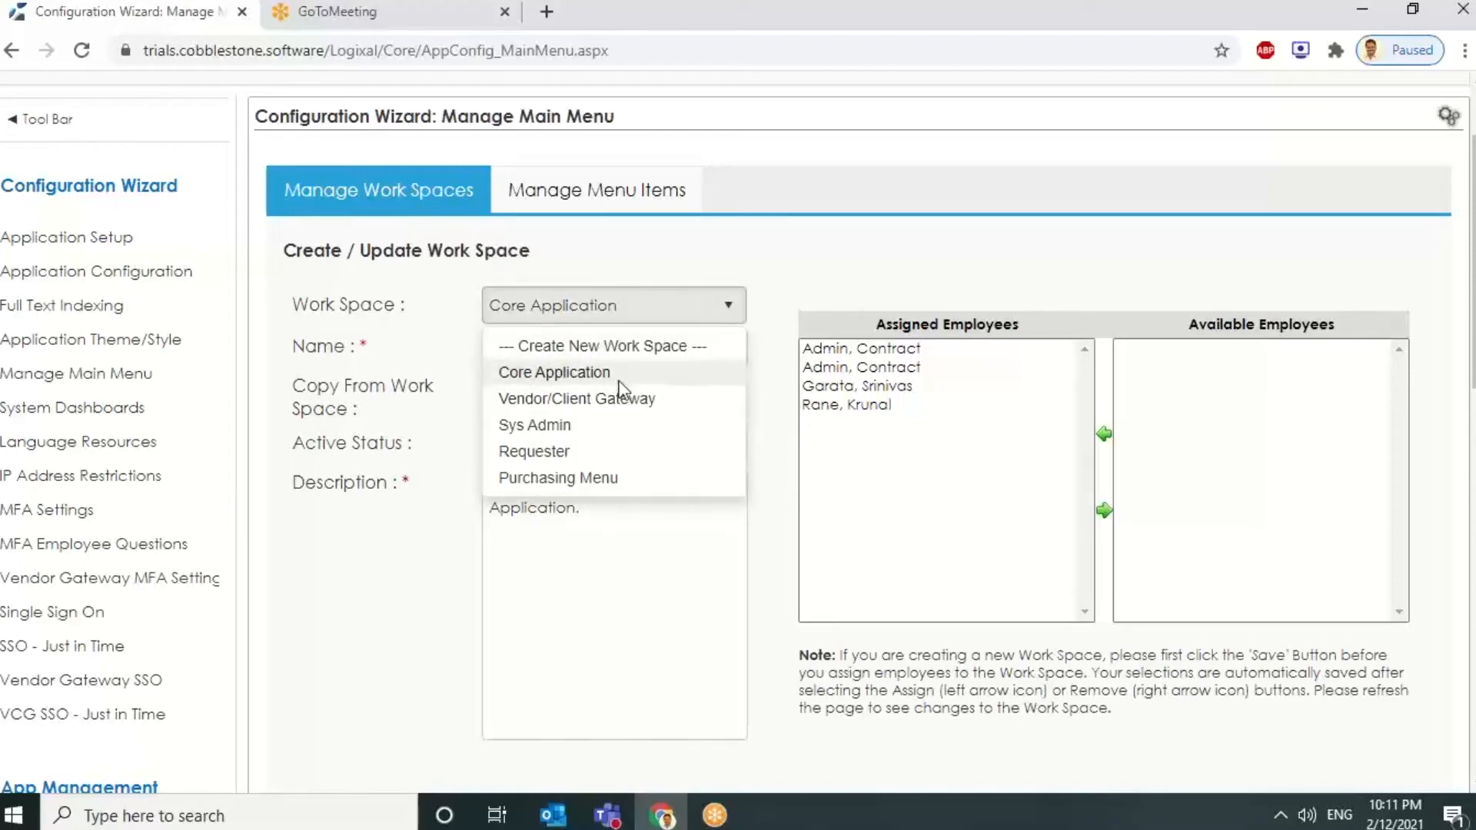
{"action": "left_click", "coordinate": [588, 346]}
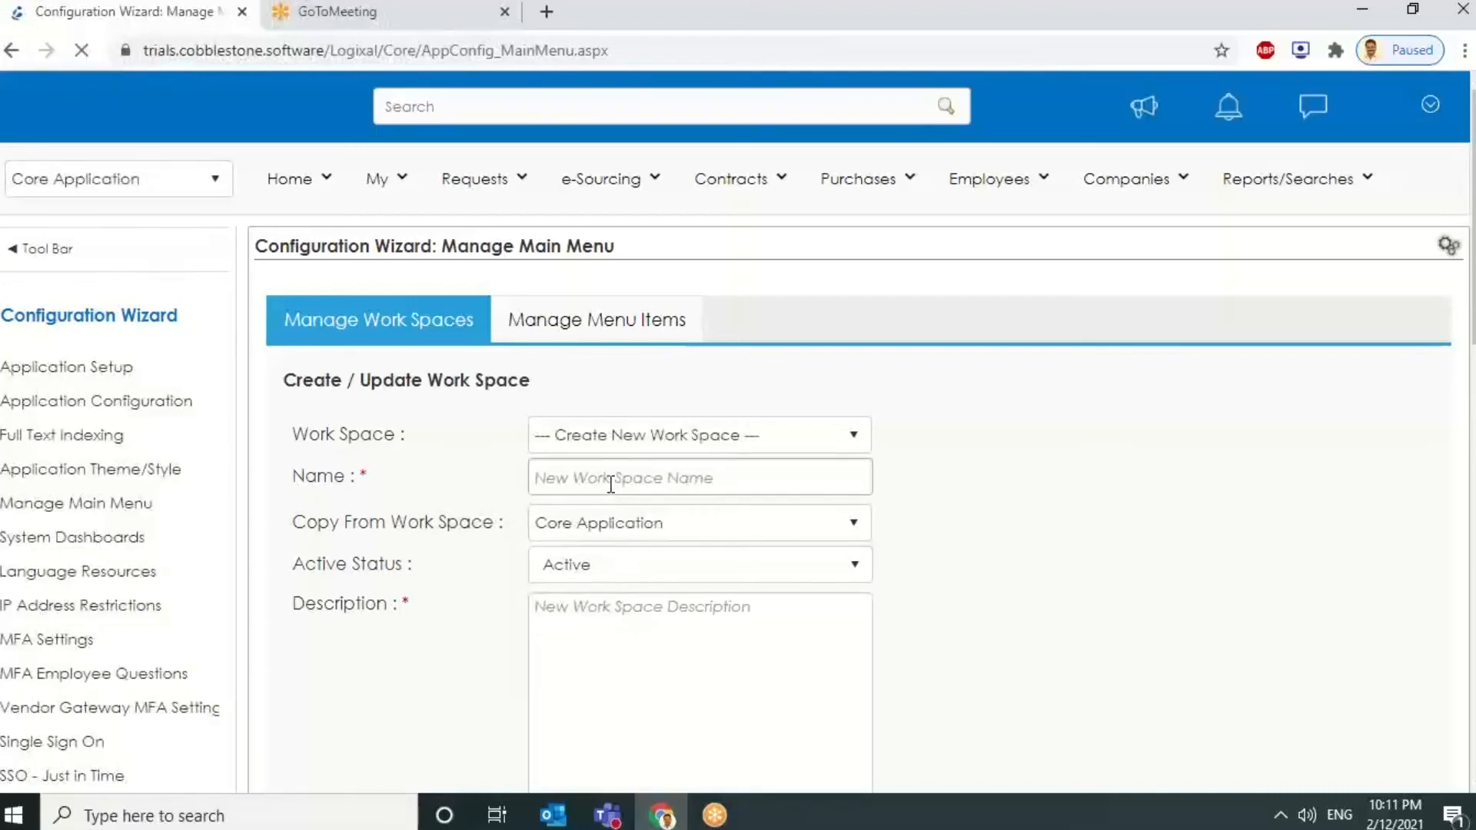
Name the new work space Test Workspace.
{"action": "left_click", "coordinate": [612, 485]}
{"action": "type", "text": "Te"}
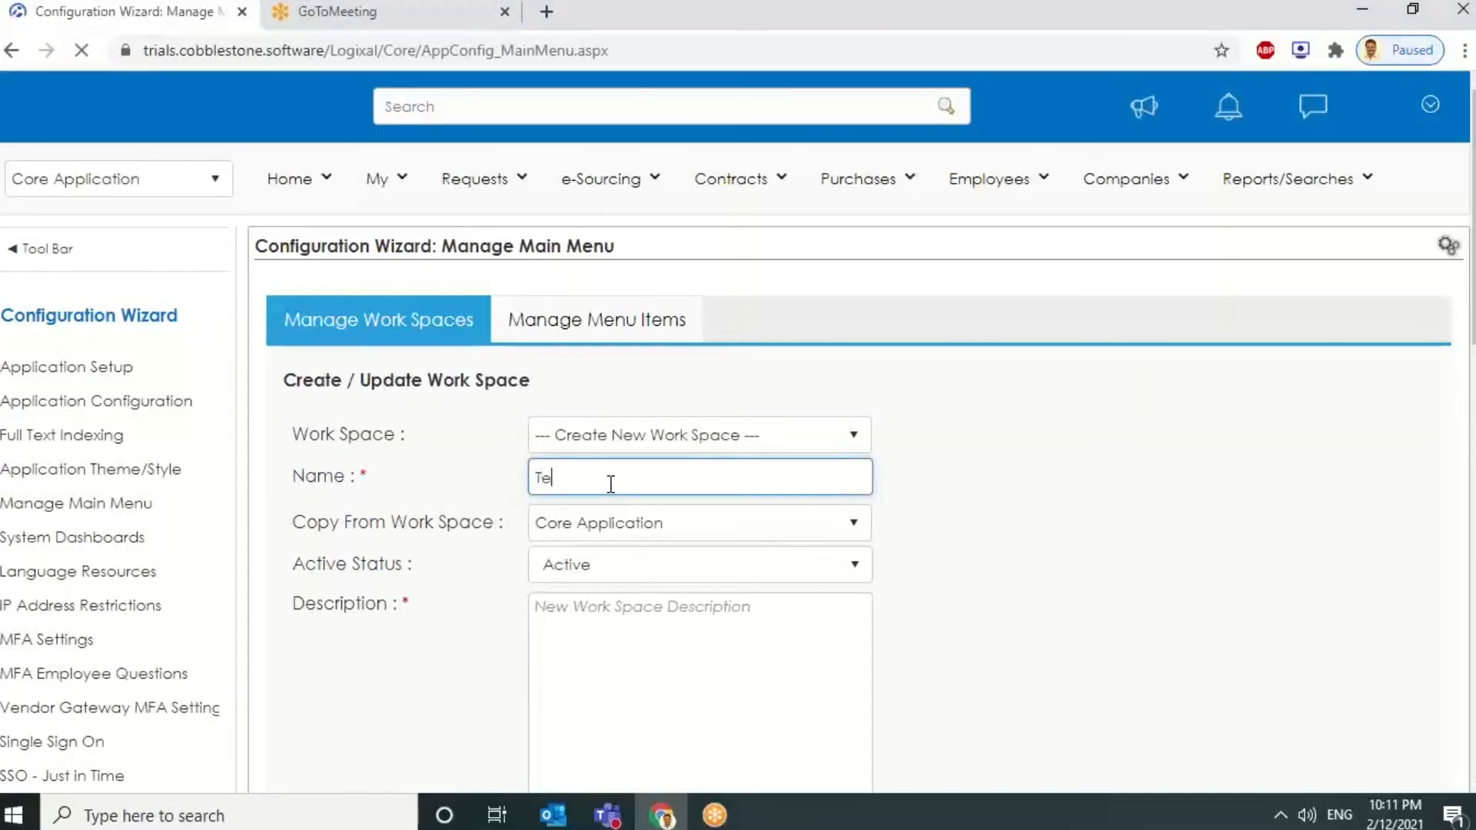
{"action": "type", "text": "st Wo"}
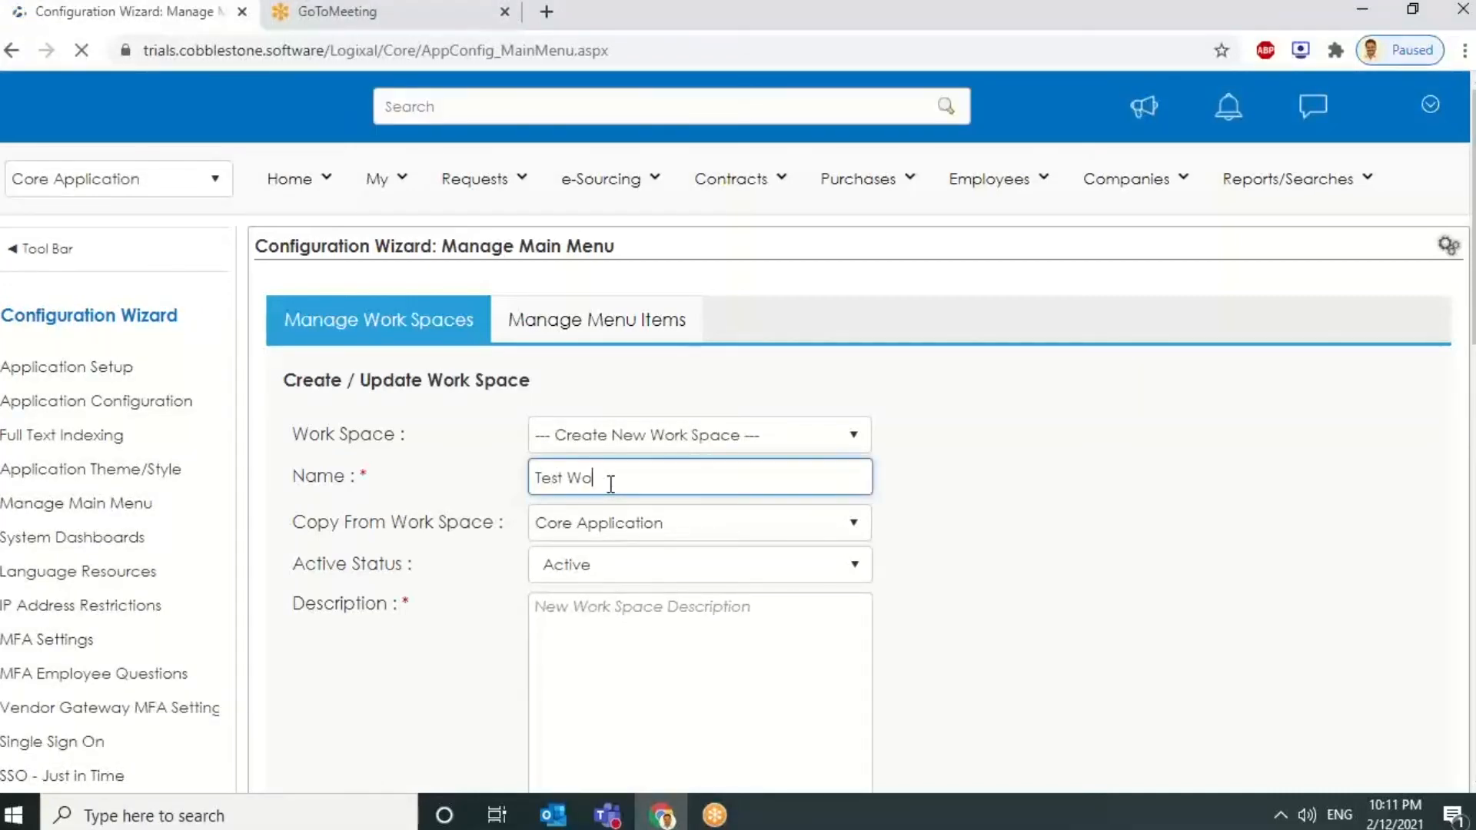
{"action": "type", "text": "rkspace"}
{"action": "left_click", "coordinate": [941, 536]}
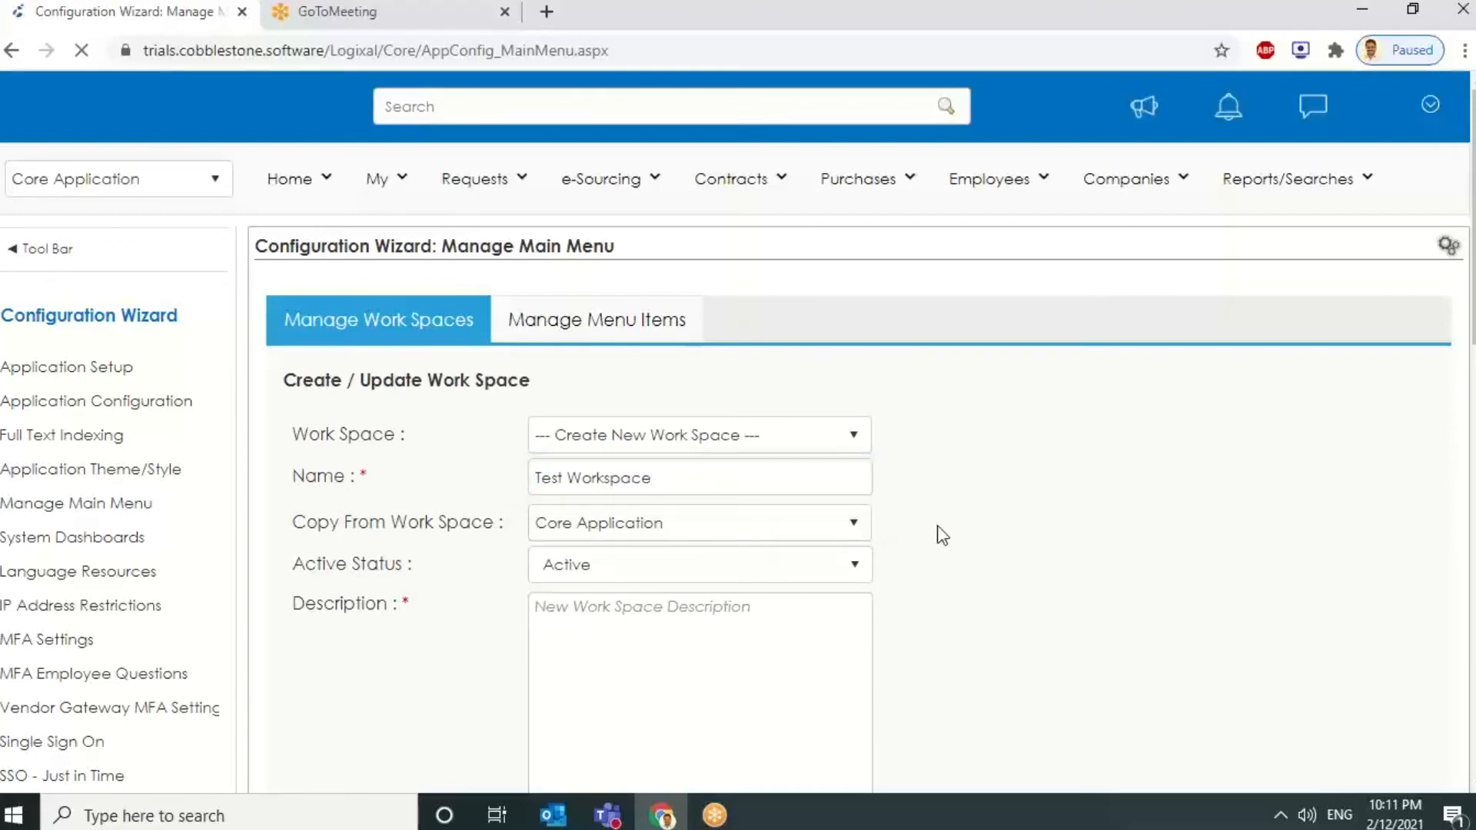
Enter the description Brand New Workspace for the new work space and save it.
{"action": "scroll", "coordinate": [942, 535], "scroll_direction": "down", "scroll_amount": 2}
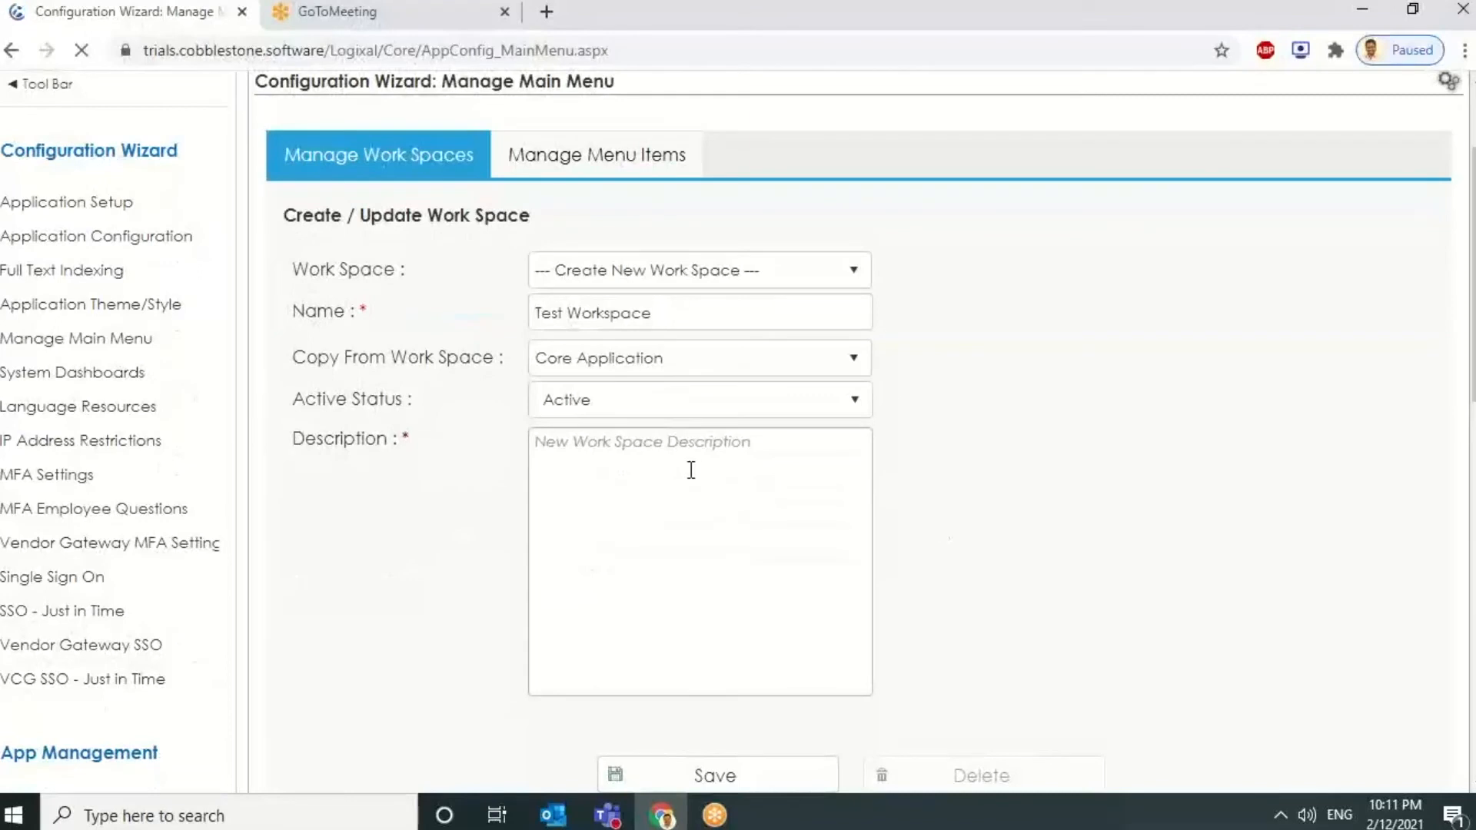
{"action": "left_click", "coordinate": [691, 471]}
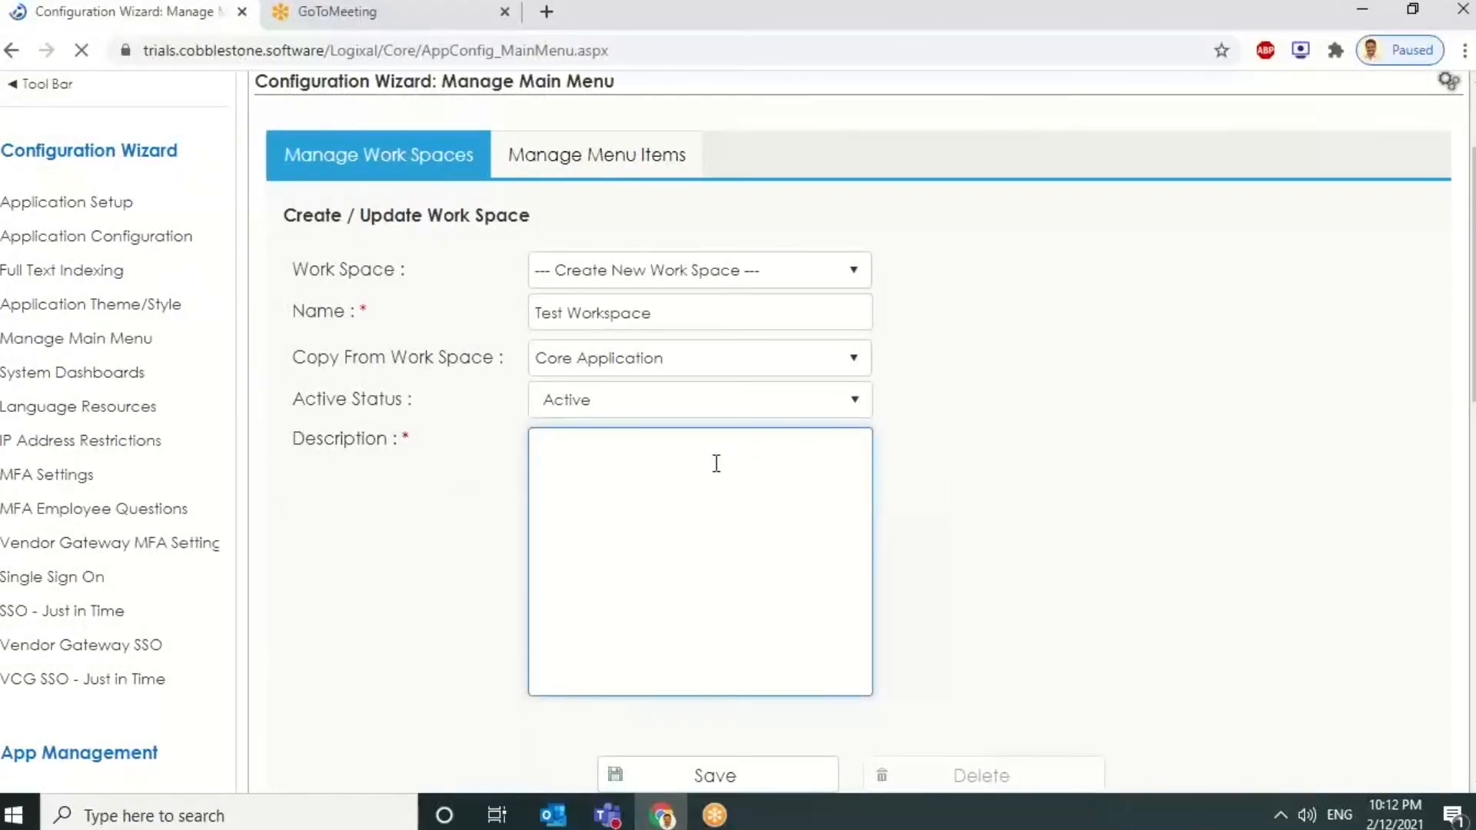
{"action": "type", "text": "Workspace"}
{"action": "left_click", "coordinate": [540, 440]}
{"action": "type", "text": "Brand New"}
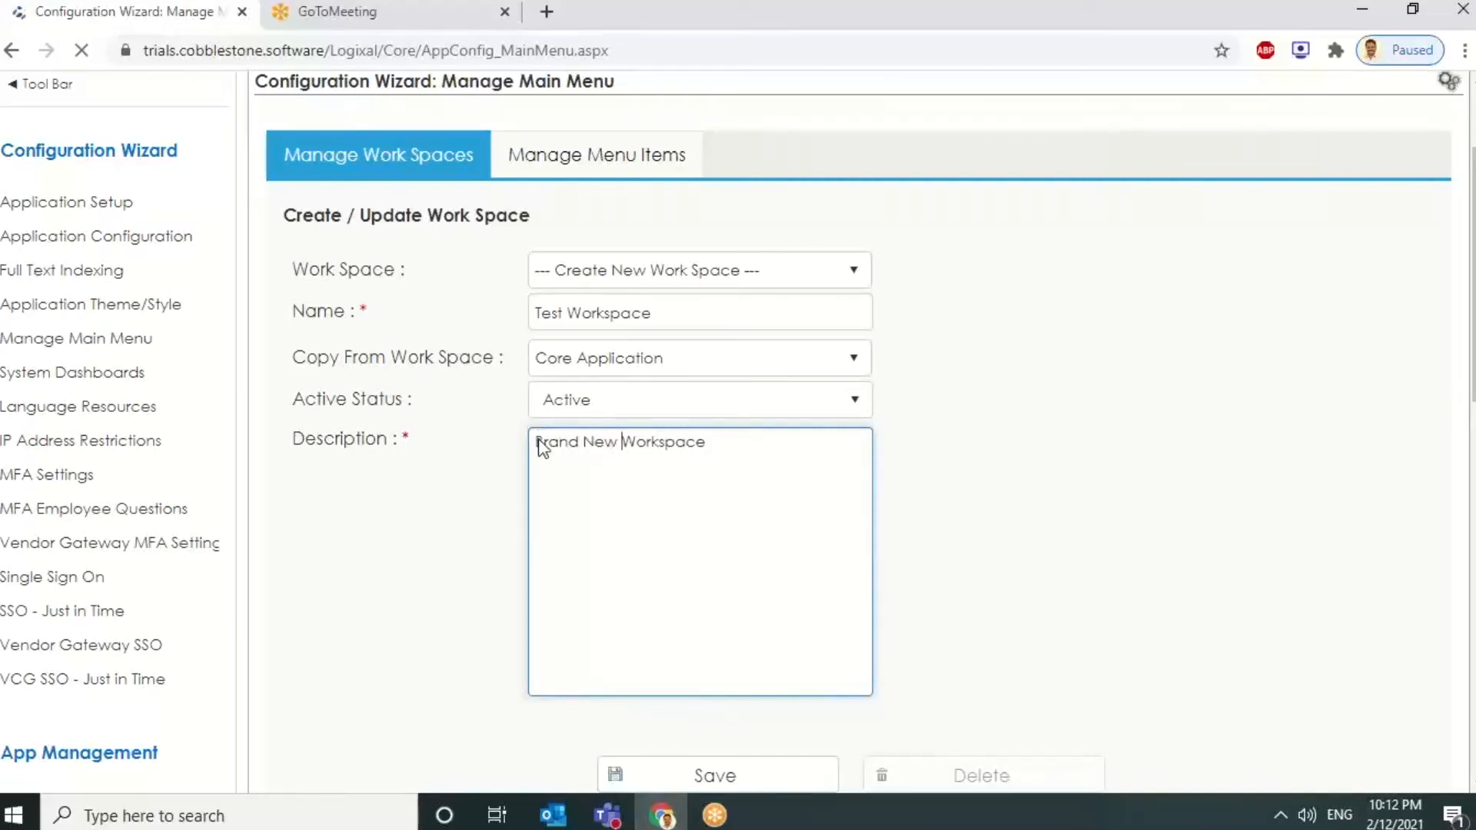
{"action": "left_click", "coordinate": [767, 441]}
{"action": "scroll", "coordinate": [769, 443], "scroll_direction": "down", "scroll_amount": 2}
{"action": "scroll", "coordinate": [769, 443], "scroll_direction": "down", "scroll_amount": 1}
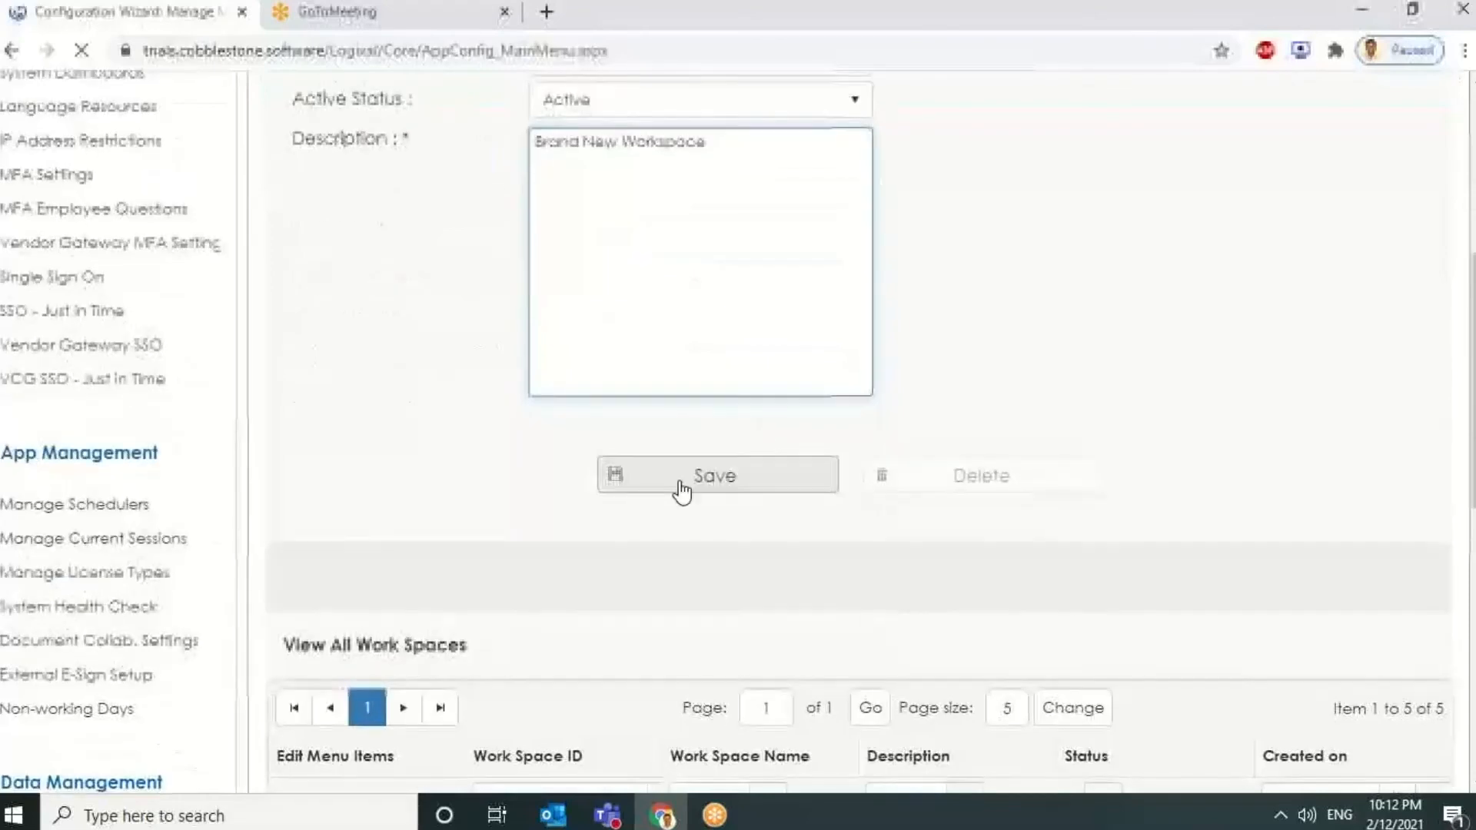
{"action": "left_click", "coordinate": [722, 482]}
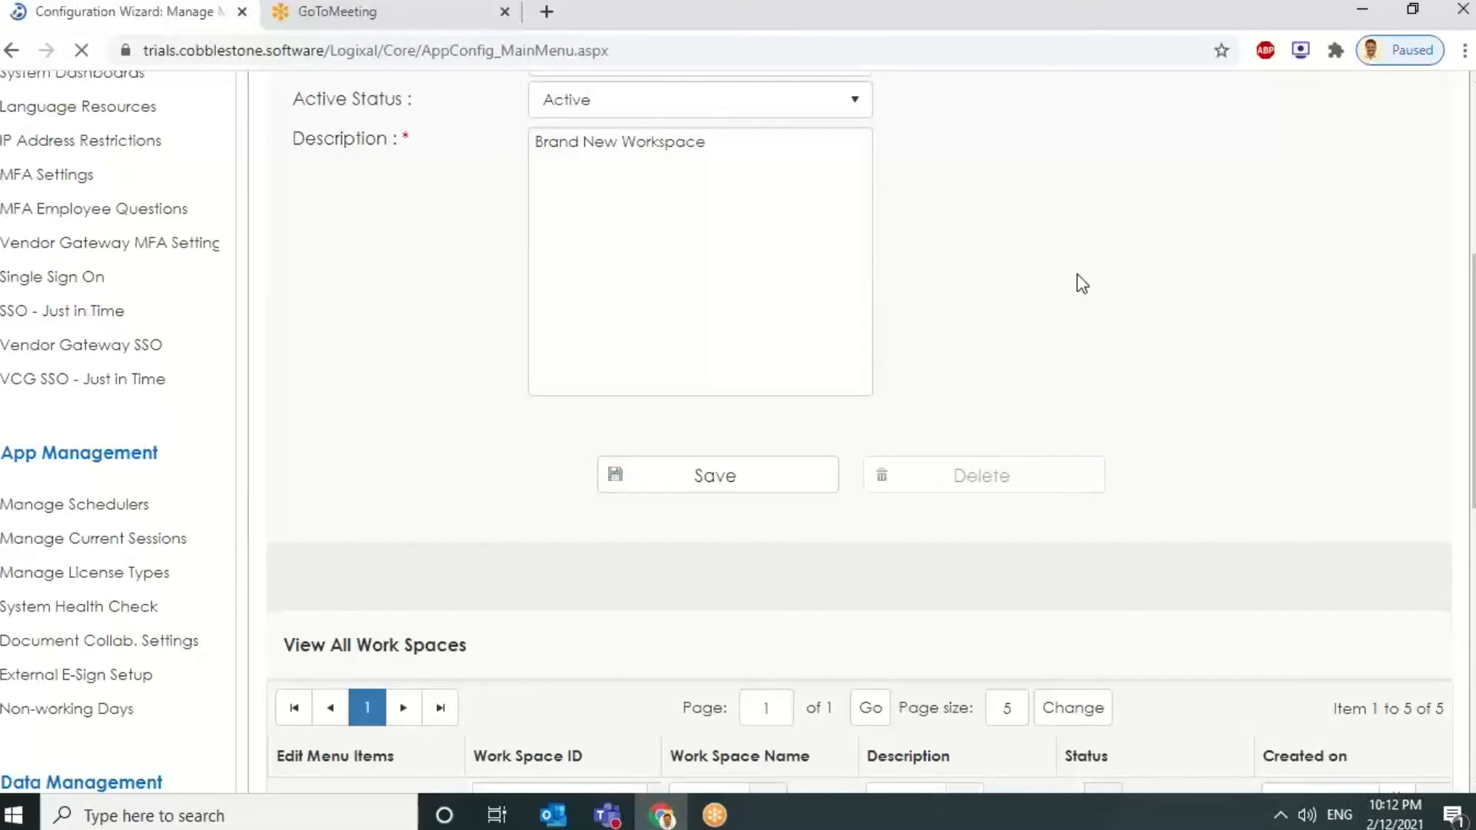
Load the saved Test Workspace for editing.
{"action": "scroll", "coordinate": [1077, 274], "scroll_direction": "down", "scroll_amount": 1}
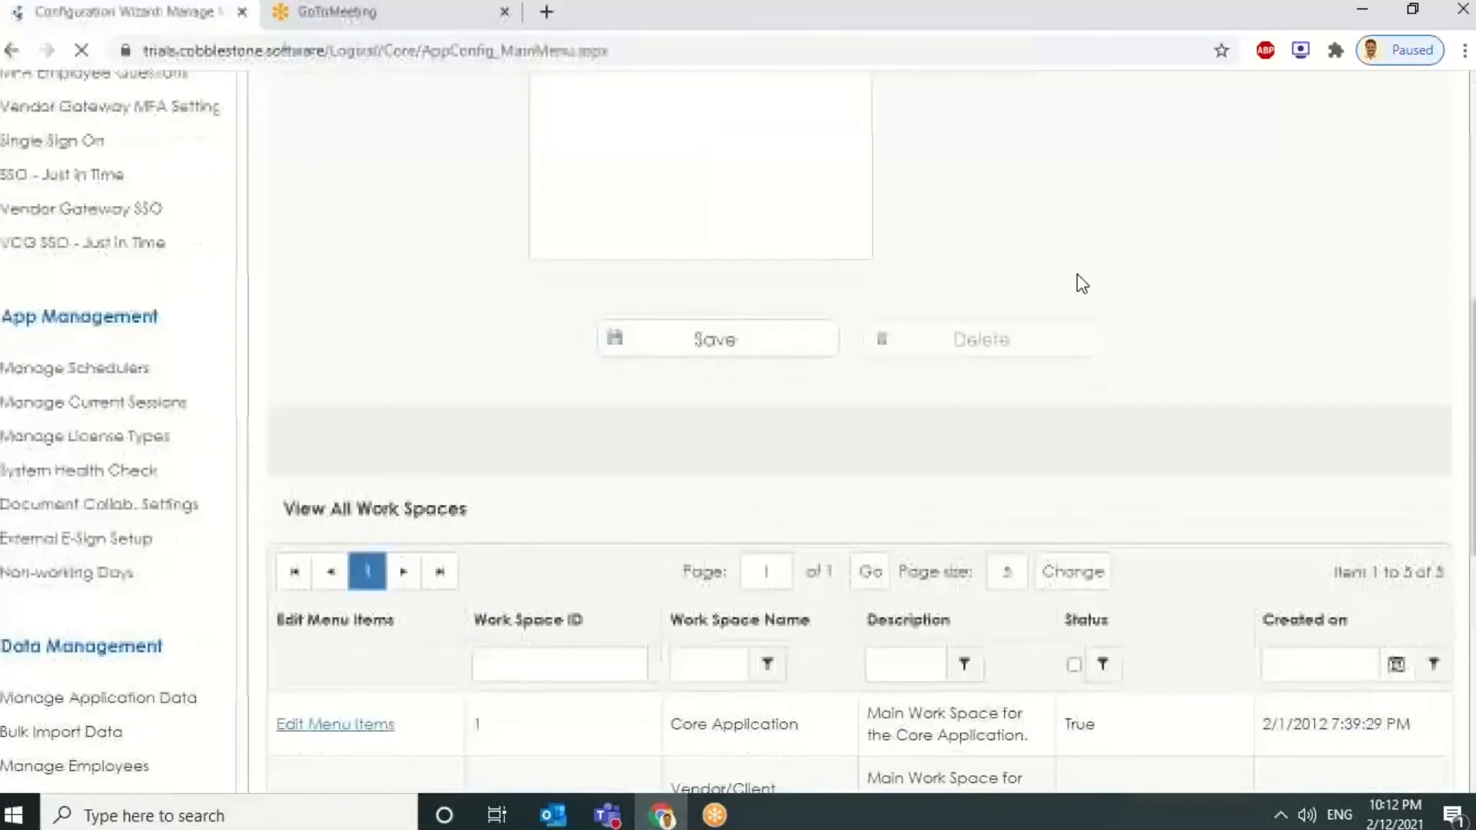
{"action": "scroll", "coordinate": [1161, 336], "scroll_direction": "down", "scroll_amount": 2}
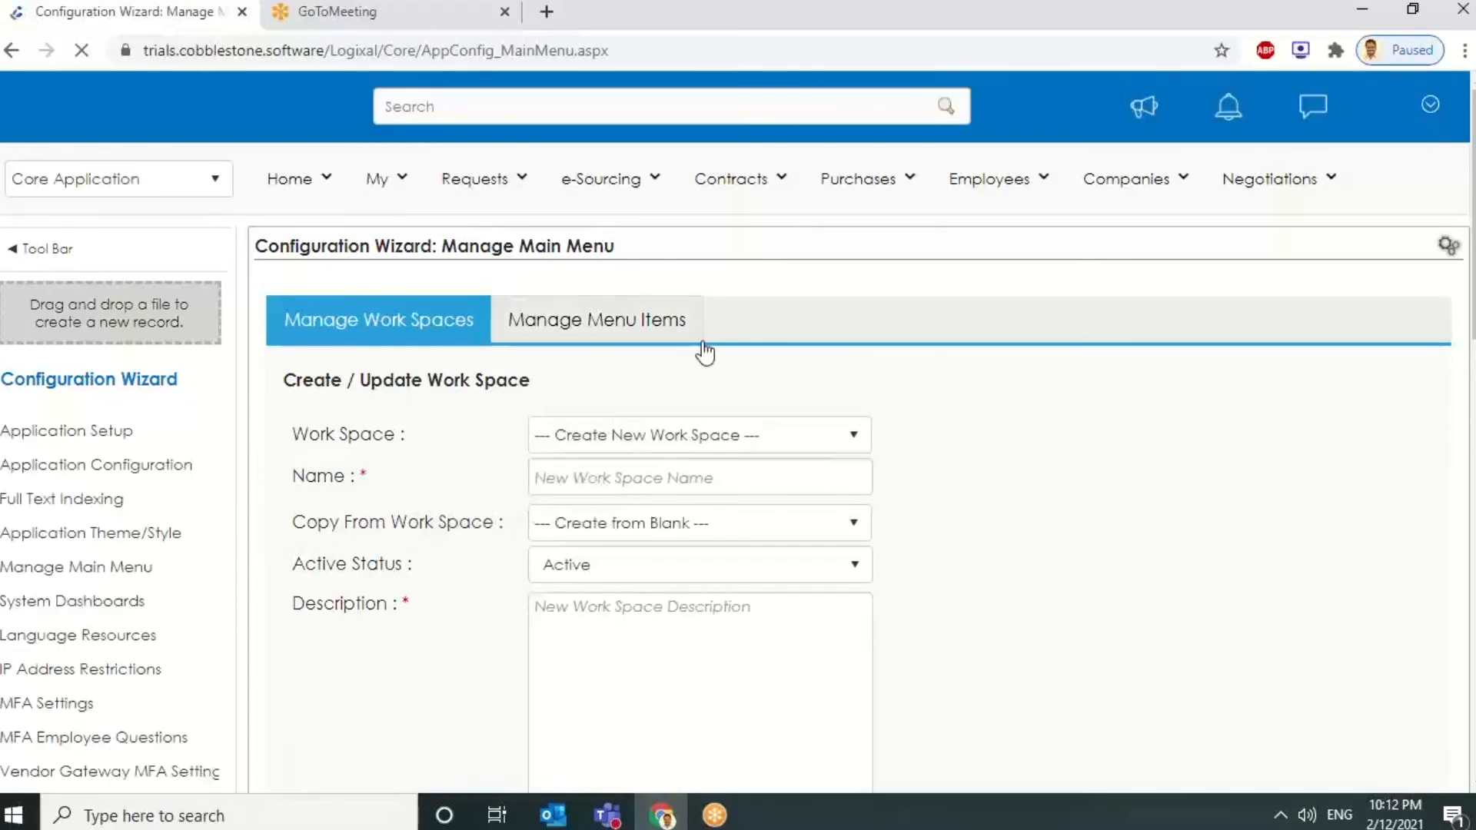
{"action": "left_click", "coordinate": [847, 436]}
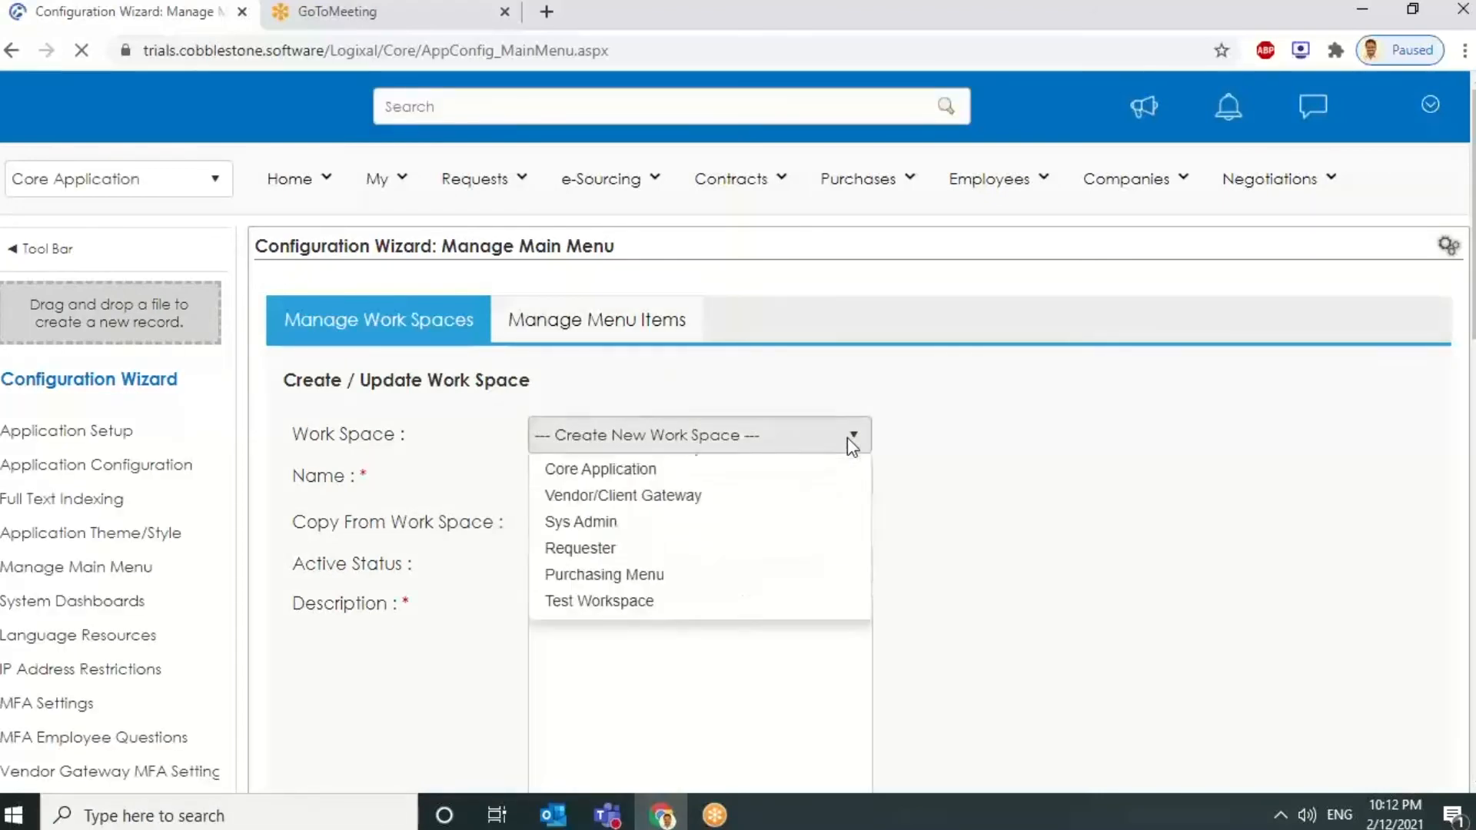
{"action": "left_click", "coordinate": [1047, 385]}
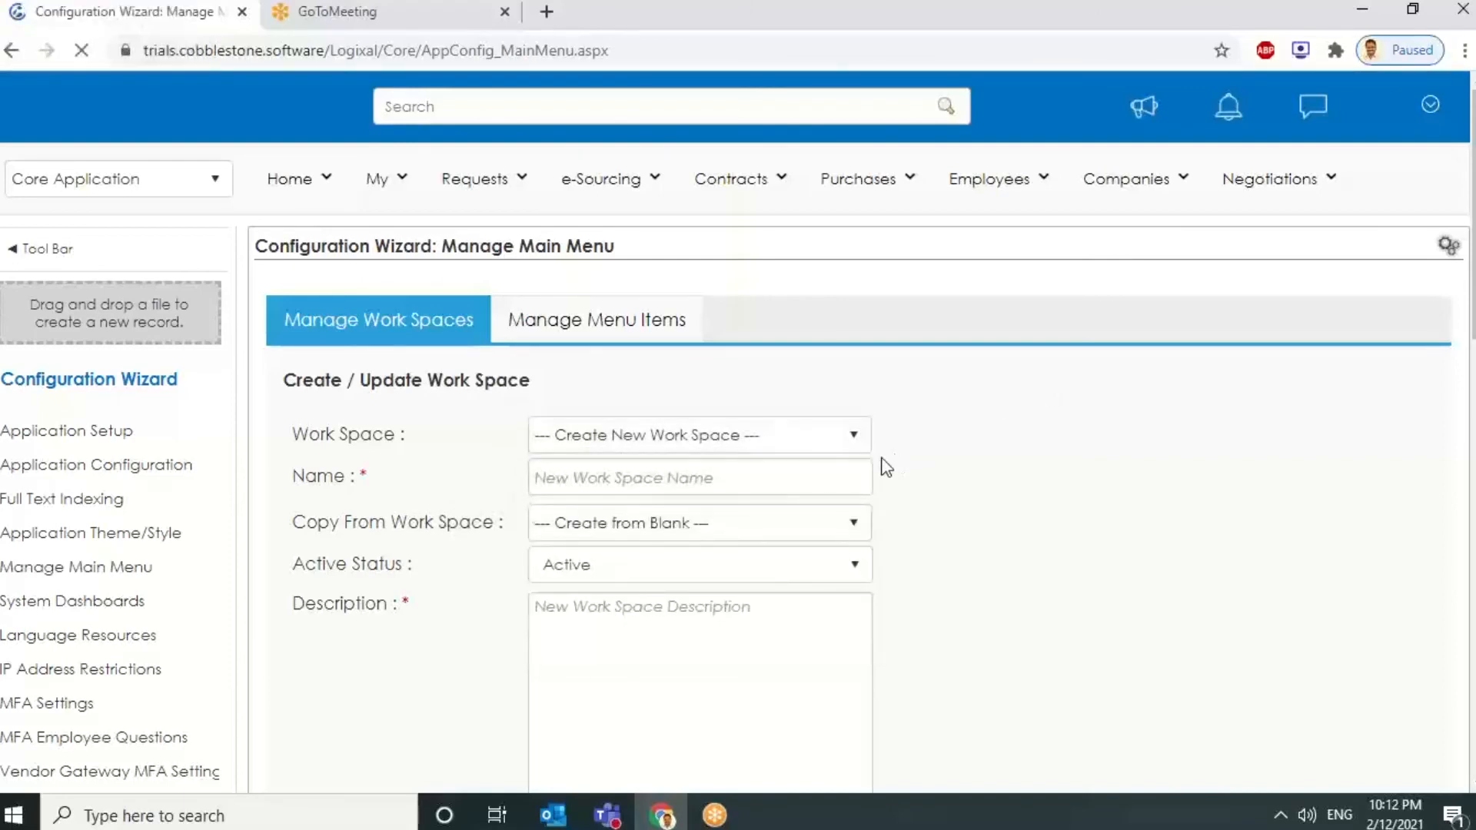
{"action": "left_click", "coordinate": [856, 440]}
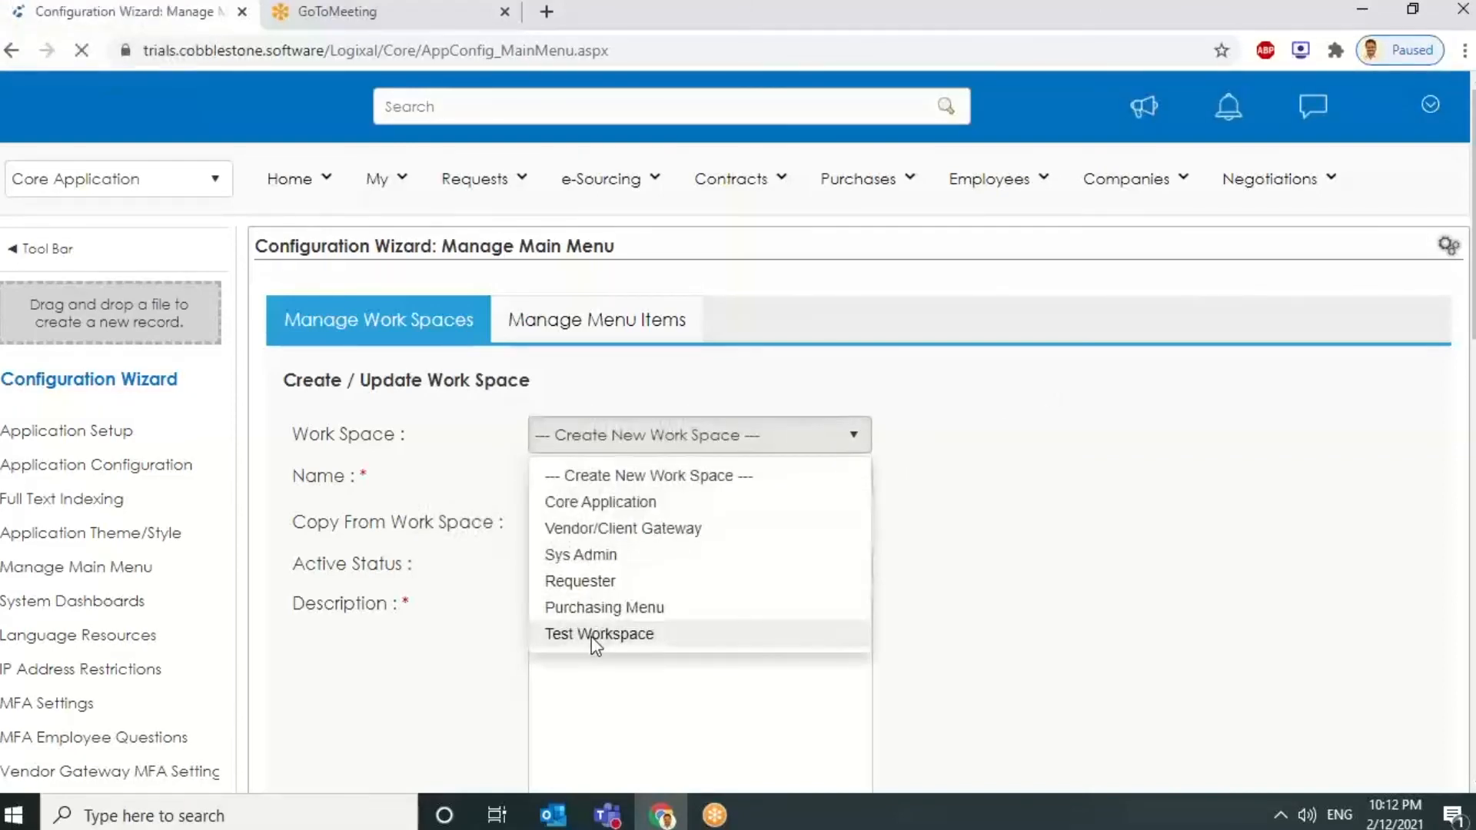
{"action": "left_click", "coordinate": [593, 637]}
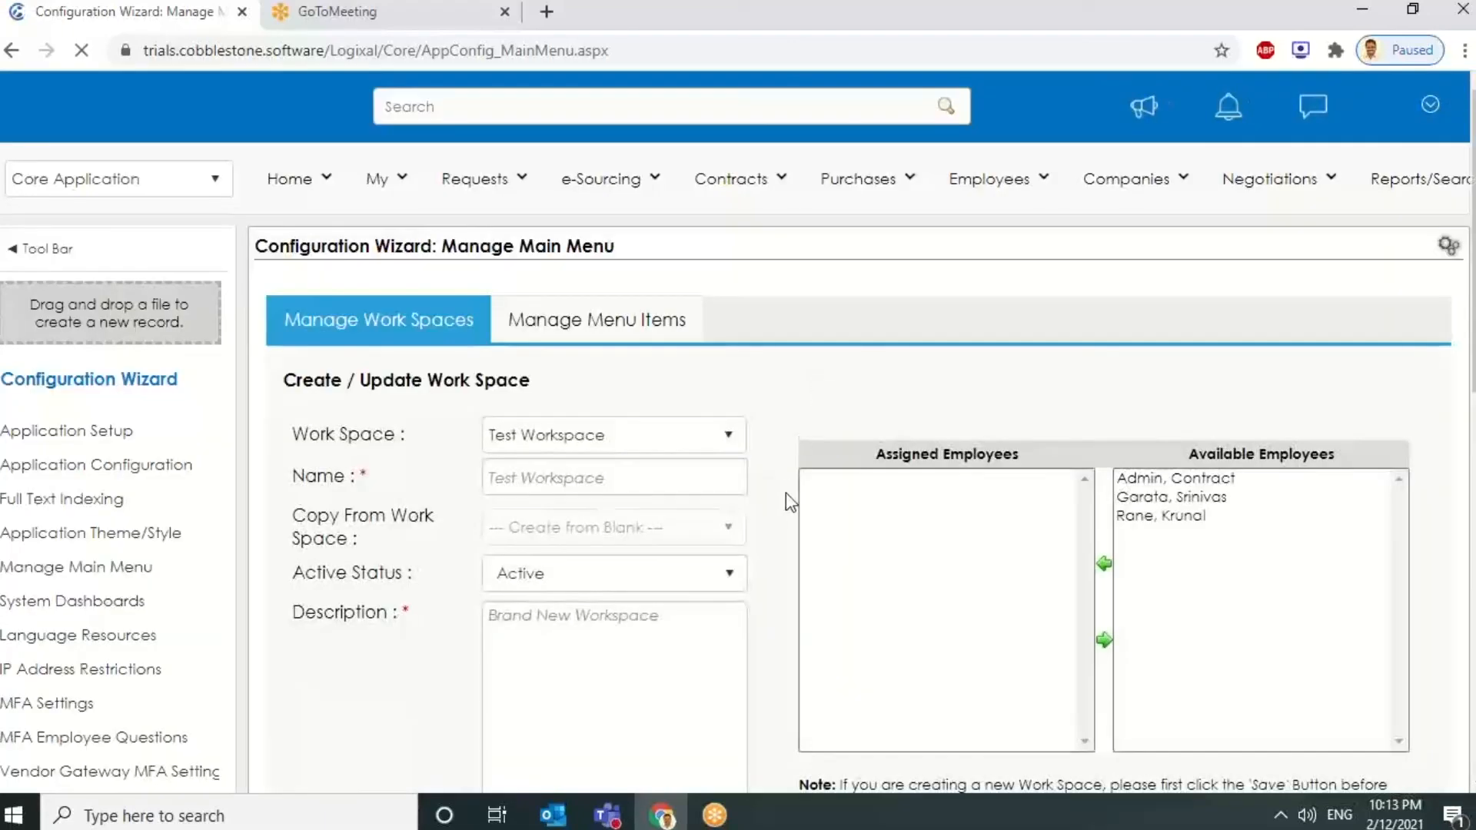
Assign the second employee in the Available Employees list to Test Workspace.
{"action": "scroll", "coordinate": [785, 495], "scroll_direction": "down", "scroll_amount": 1}
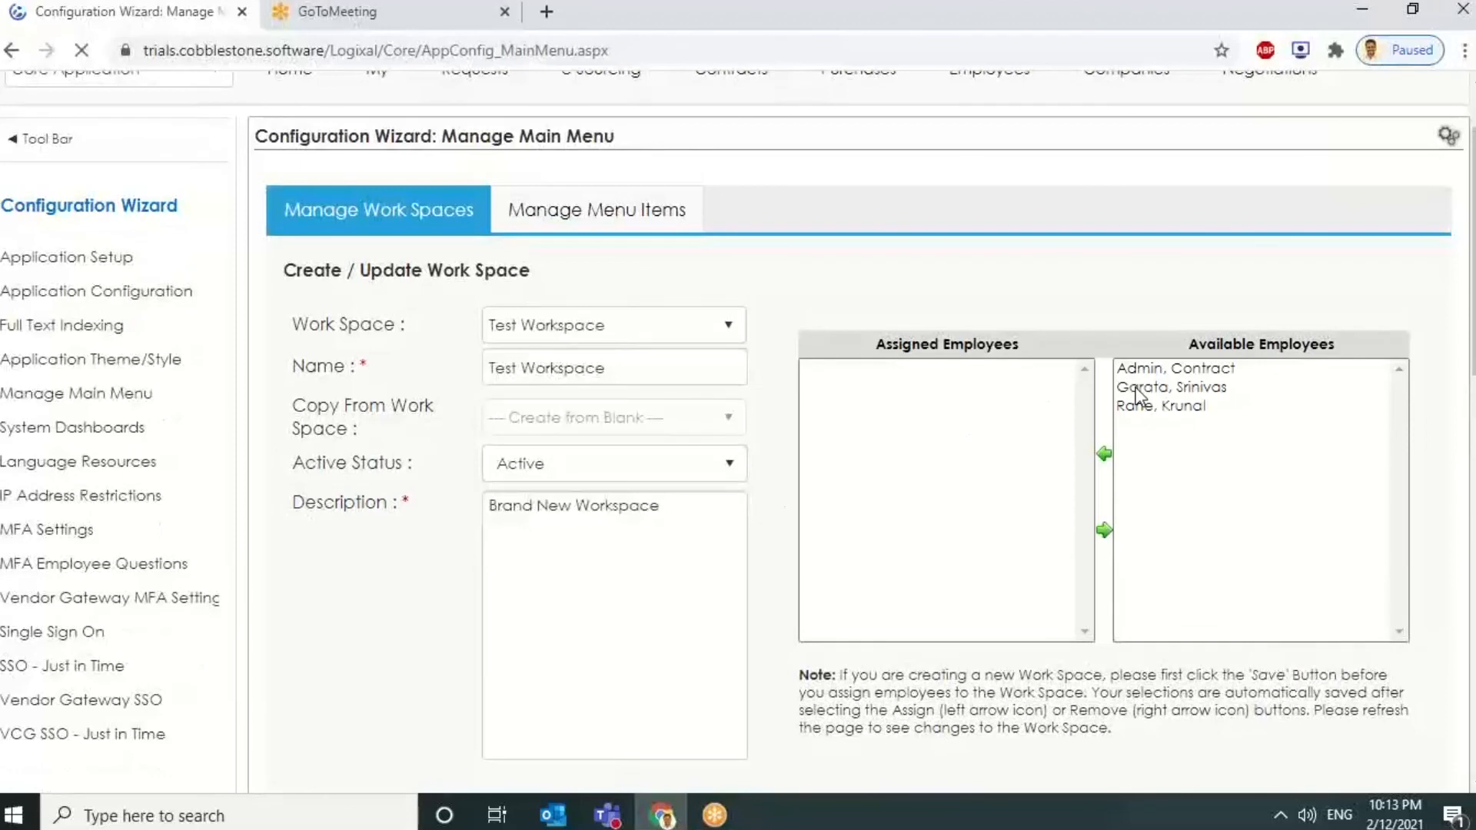
{"action": "left_click", "coordinate": [1138, 388]}
{"action": "left_click", "coordinate": [1103, 455]}
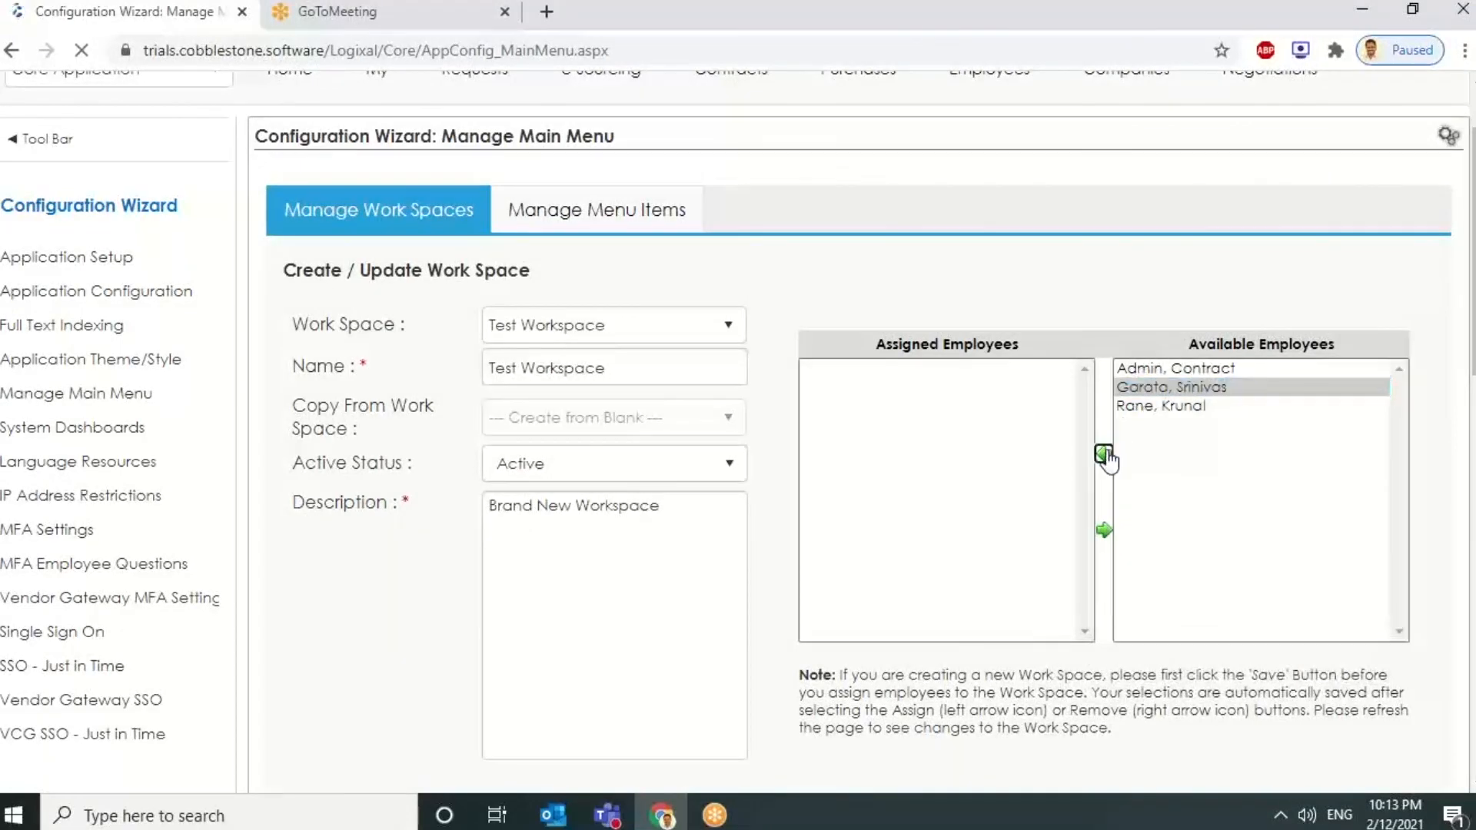